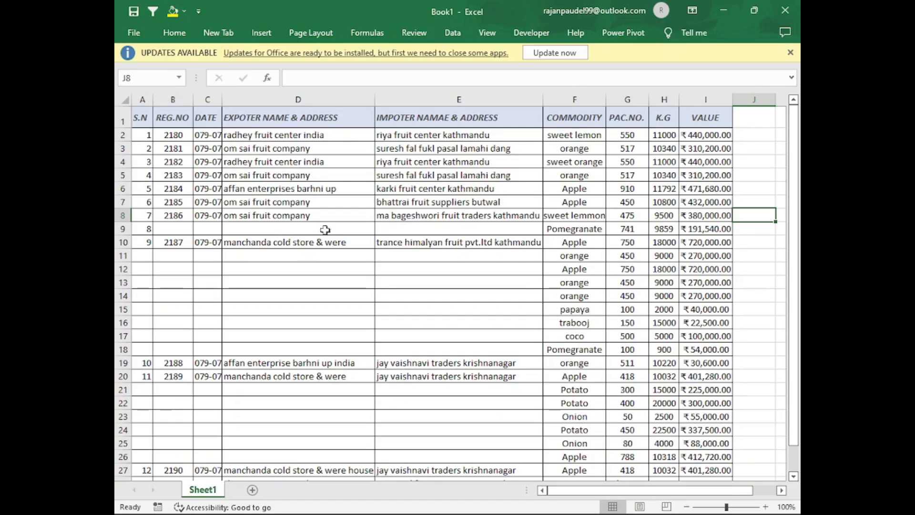
- Start a data validation rule on cell J2 that allows values from a List
{"action": "left_click", "coordinate": [745, 135]}
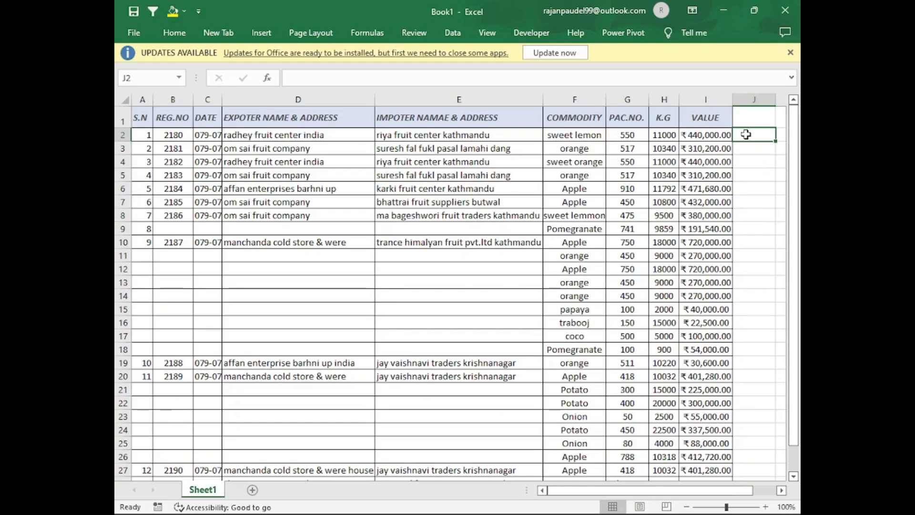
{"action": "left_click", "coordinate": [443, 37]}
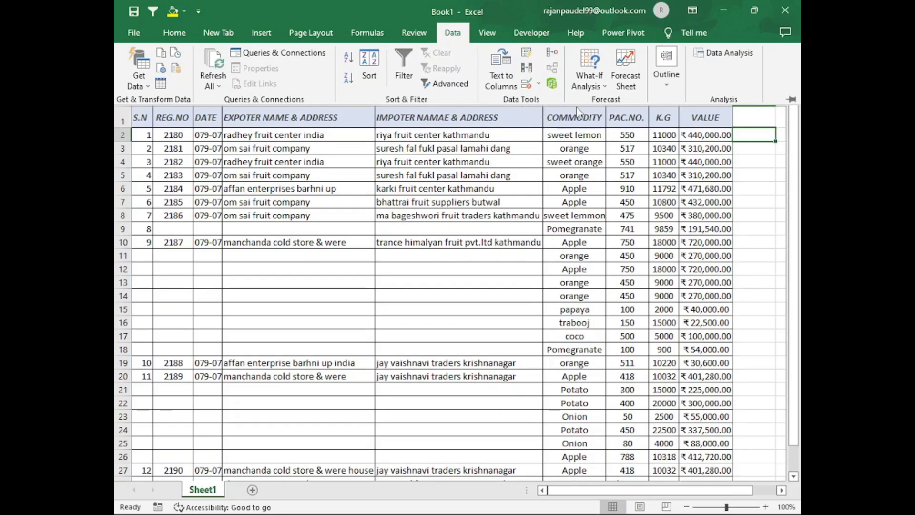
{"action": "left_click", "coordinate": [537, 84]}
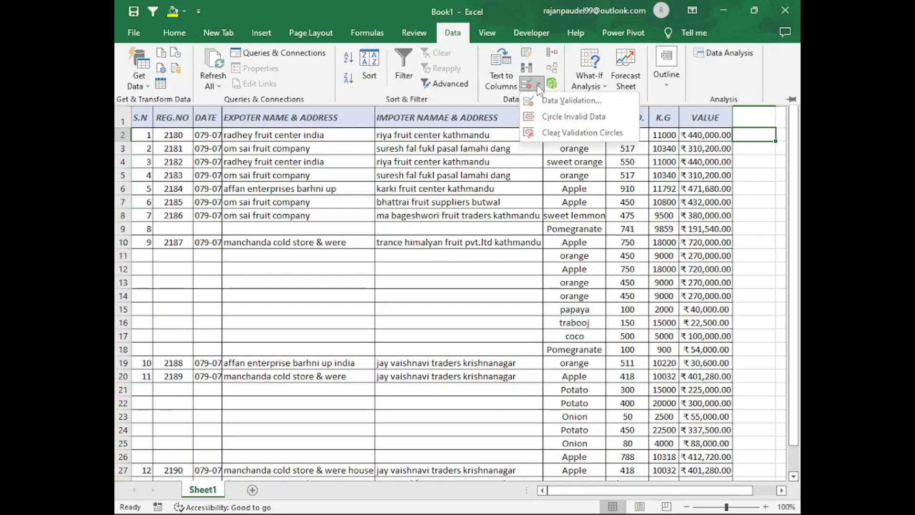
{"action": "left_click", "coordinate": [554, 102]}
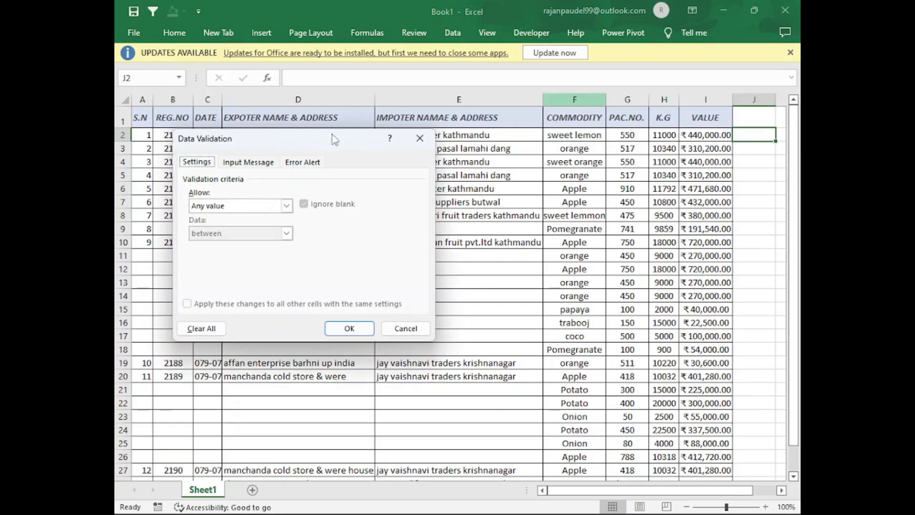
{"action": "mouse_move", "coordinate": [313, 139]}
{"action": "left_mouse_down"}
{"action": "mouse_move", "coordinate": [336, 145]}
{"action": "mouse_move", "coordinate": [307, 150]}
{"action": "left_mouse_up"}
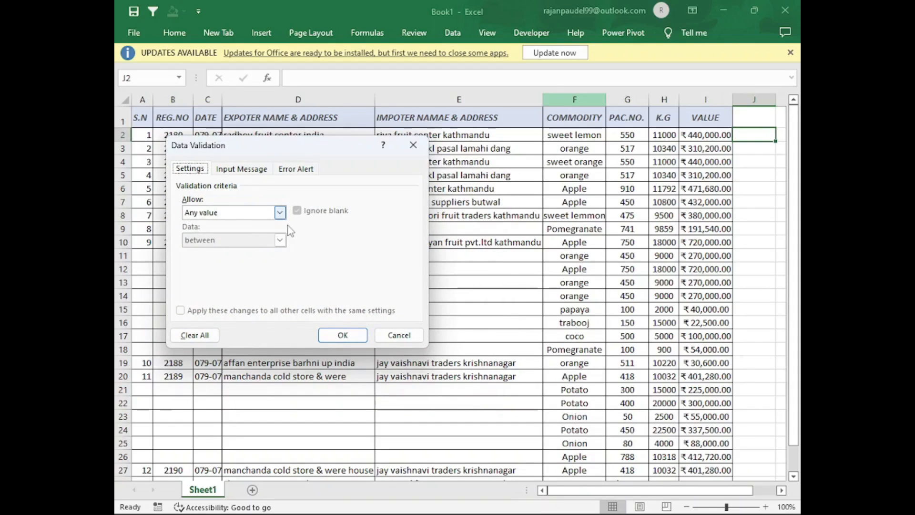
{"action": "left_click", "coordinate": [225, 216]}
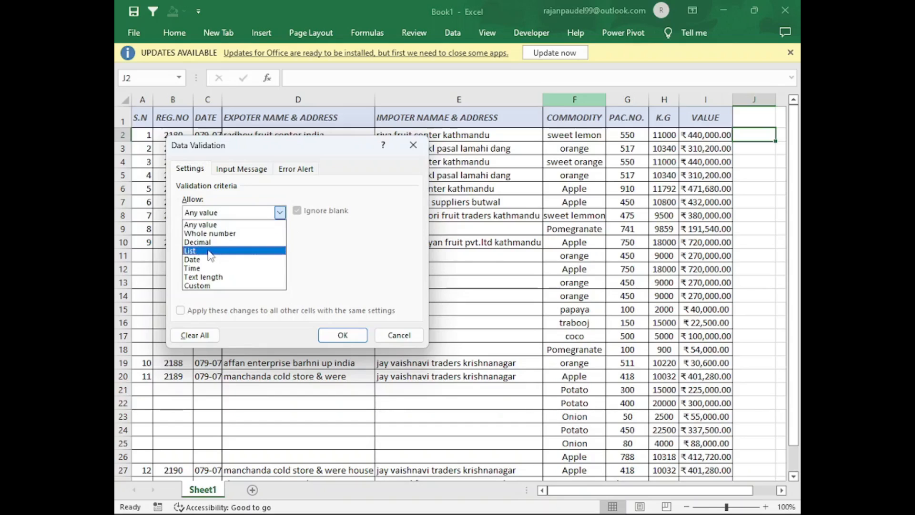
{"action": "left_click", "coordinate": [209, 251]}
- Set the validation list source to the commodity cells =$F$2:$F$29 and apply the rule
{"action": "left_click", "coordinate": [213, 267]}
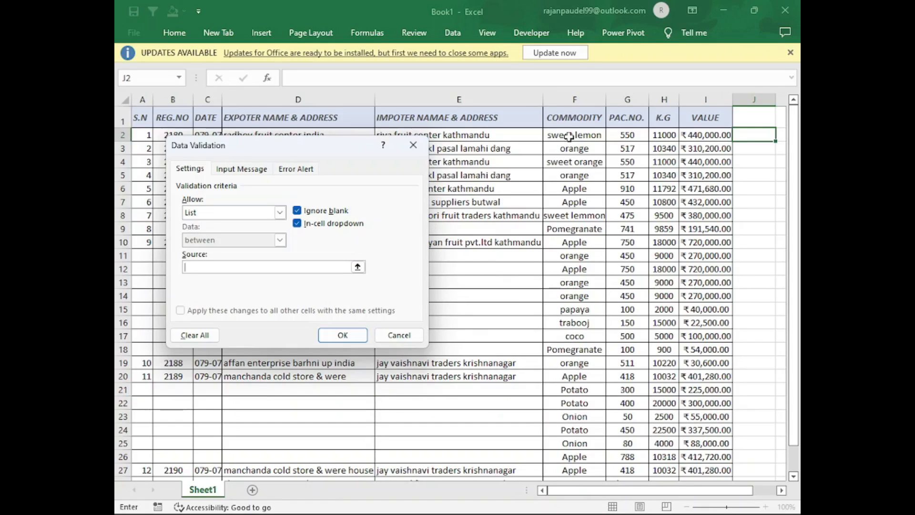
{"action": "mouse_move", "coordinate": [570, 135]}
{"action": "left_mouse_down"}
{"action": "mouse_move", "coordinate": [574, 284]}
{"action": "mouse_move", "coordinate": [552, 433]}
{"action": "mouse_move", "coordinate": [555, 506]}
{"action": "mouse_move", "coordinate": [563, 405]}
{"action": "mouse_move", "coordinate": [548, 189]}
{"action": "mouse_move", "coordinate": [560, 102]}
{"action": "mouse_move", "coordinate": [568, 136]}
{"action": "left_mouse_up"}
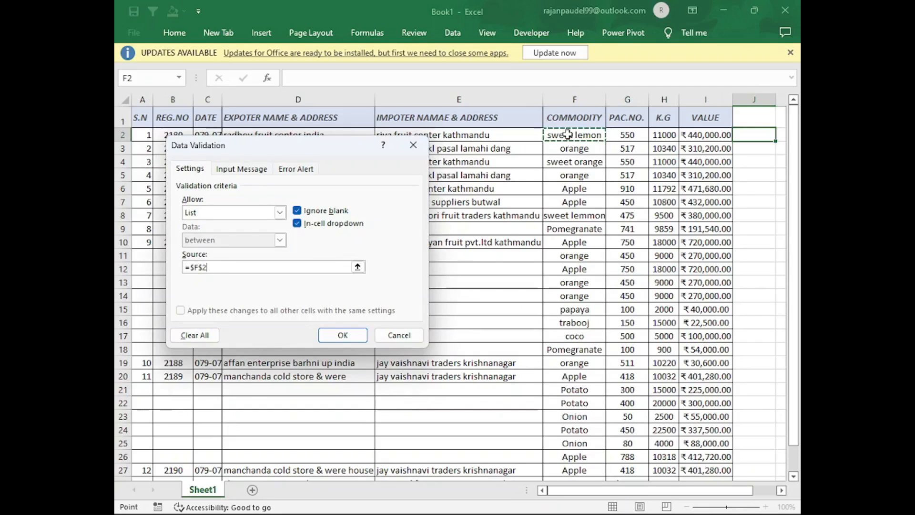
{"action": "key", "text": "ctrl+shift+Down"}
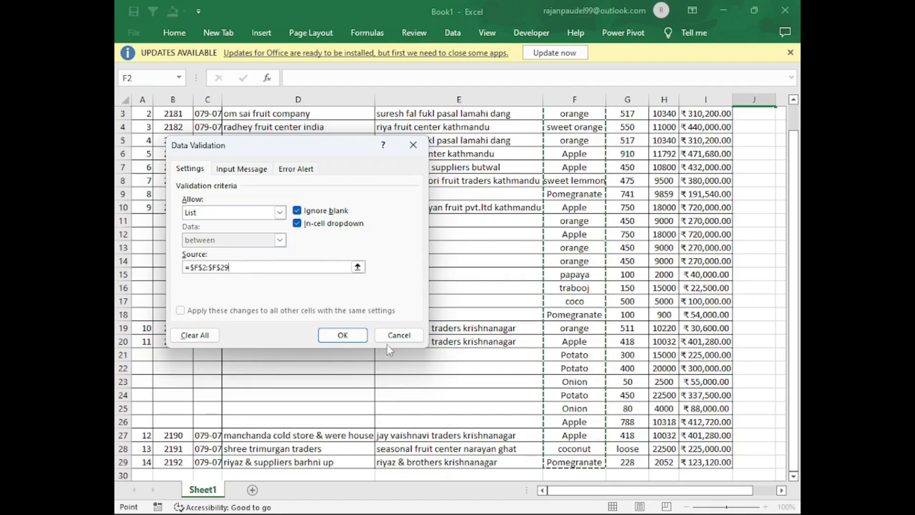
{"action": "left_click", "coordinate": [341, 336]}
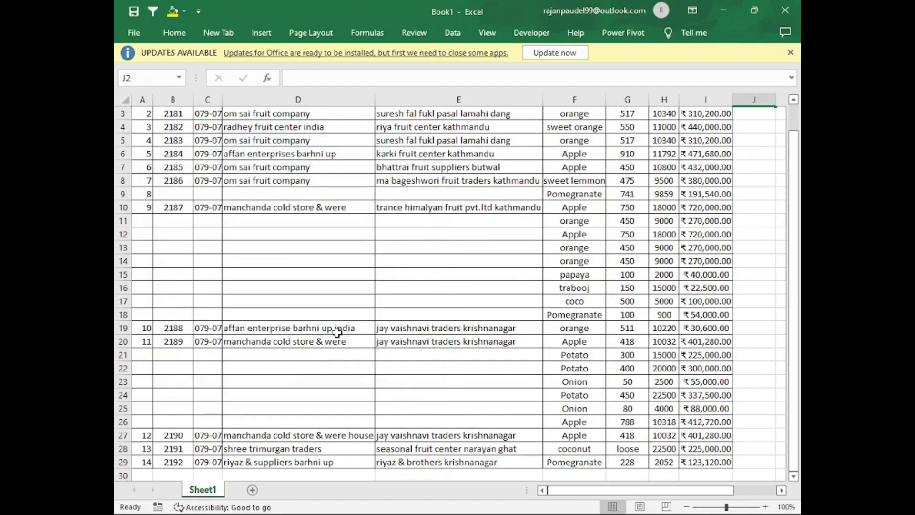
- Widen column J slightly, next to the VALUE column
{"action": "scroll", "coordinate": [477, 403], "scroll_direction": "up", "scroll_amount": 1}
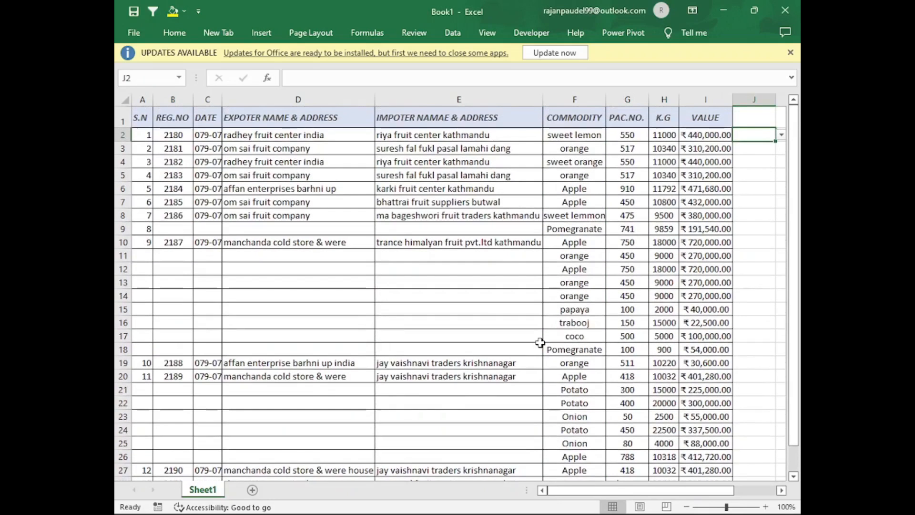
{"action": "scroll", "coordinate": [731, 139], "scroll_direction": "right", "scroll_amount": 1}
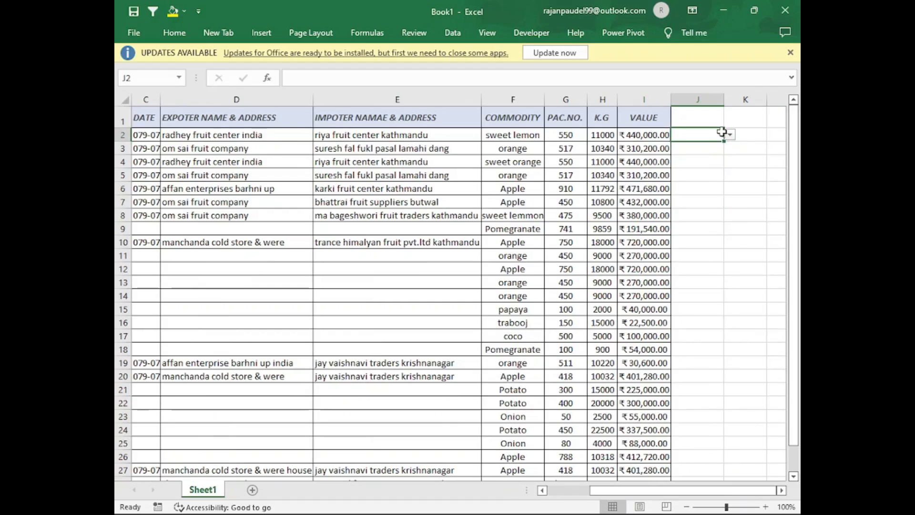
{"action": "left_click", "coordinate": [721, 99]}
{"action": "left_click_drag", "start_coordinate": [724, 104], "coordinate": [742, 103]}
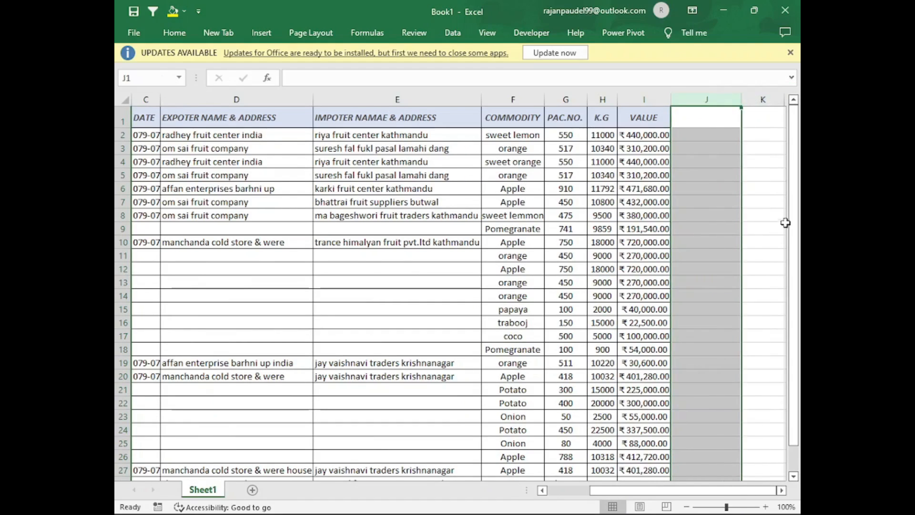
- Check the commodity choices offered by the drop-down list in cell J2 without picking one
{"action": "left_click", "coordinate": [718, 200]}
{"action": "left_click", "coordinate": [719, 135]}
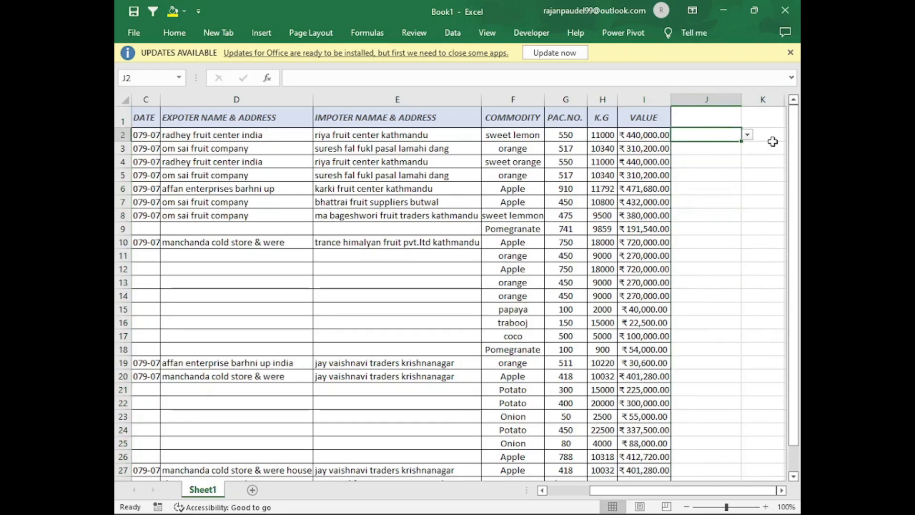
{"action": "left_click", "coordinate": [747, 135]}
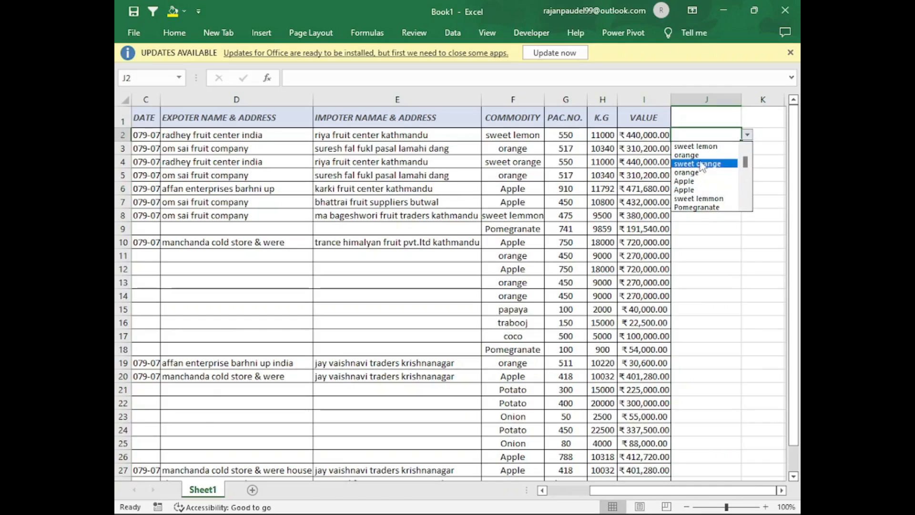
{"action": "key", "text": "Escape"}
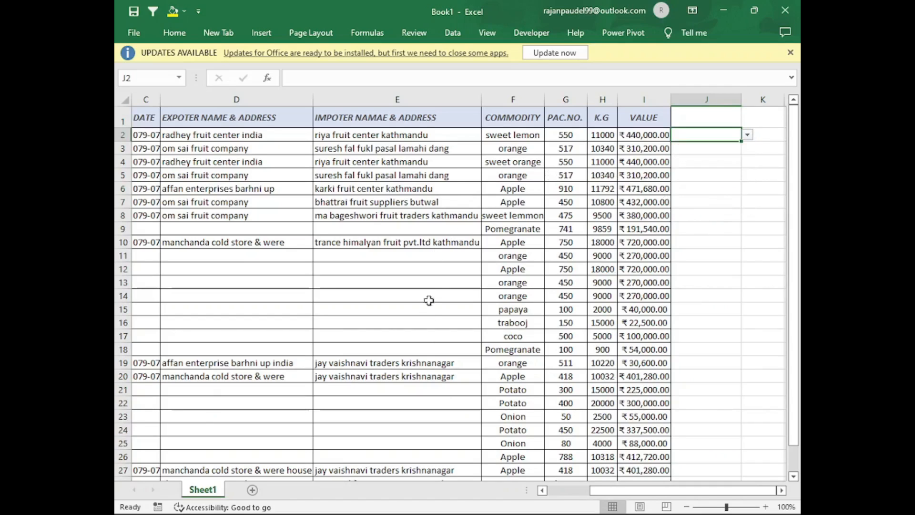
- Create a conditional formatting rule for the data range A2:I29 that uses a formula to determine which cells to format
{"action": "left_click_drag", "start_coordinate": [684, 491], "coordinate": [613, 505]}
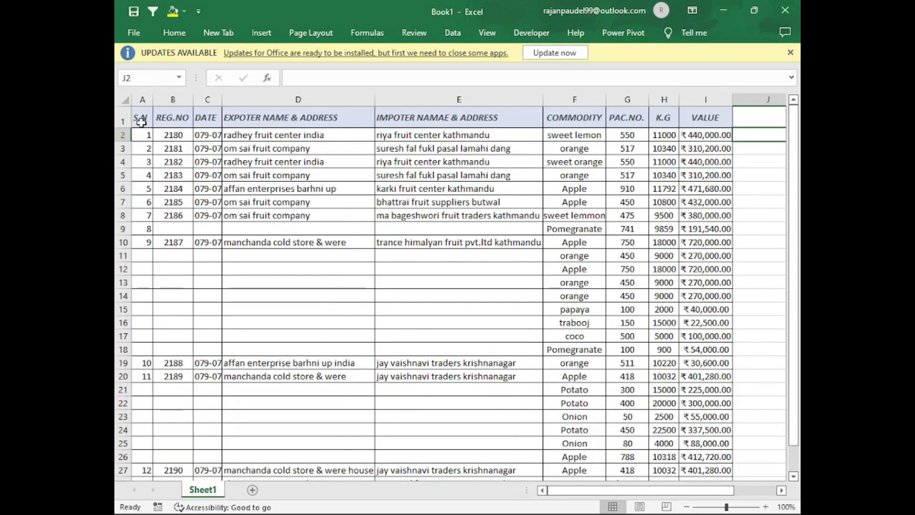
{"action": "left_click_drag", "start_coordinate": [142, 134], "coordinate": [702, 442]}
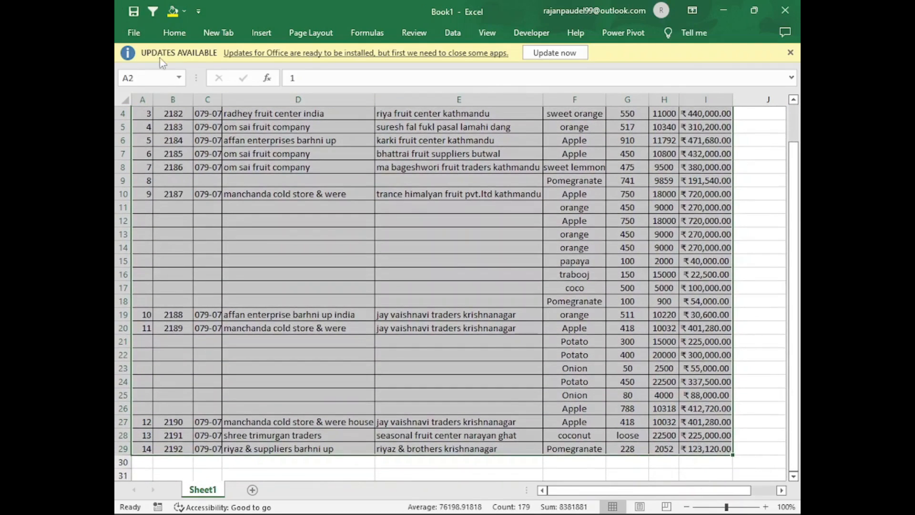
{"action": "left_click", "coordinate": [180, 33]}
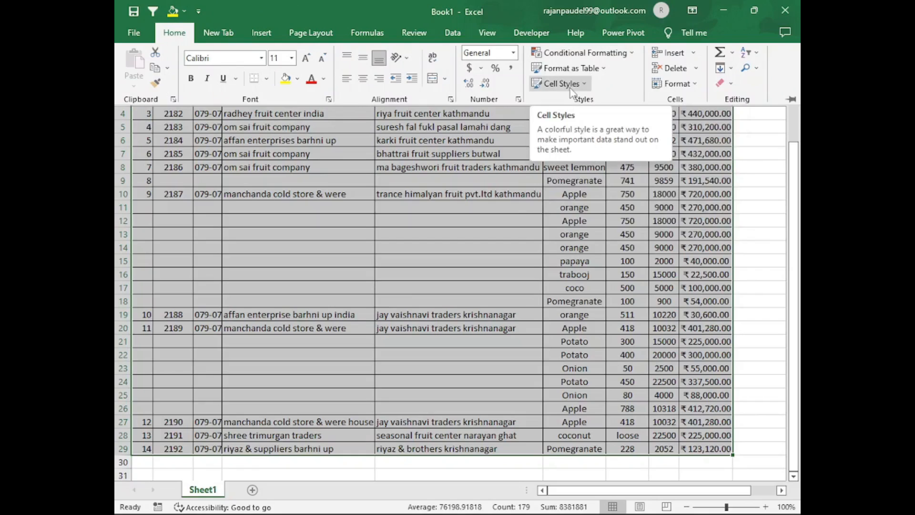
{"action": "left_click", "coordinate": [574, 53]}
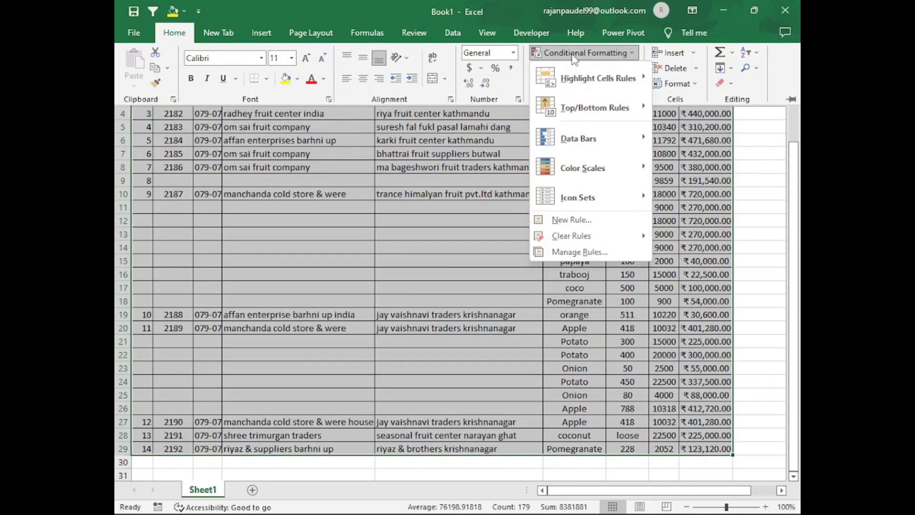
{"action": "left_click", "coordinate": [581, 224]}
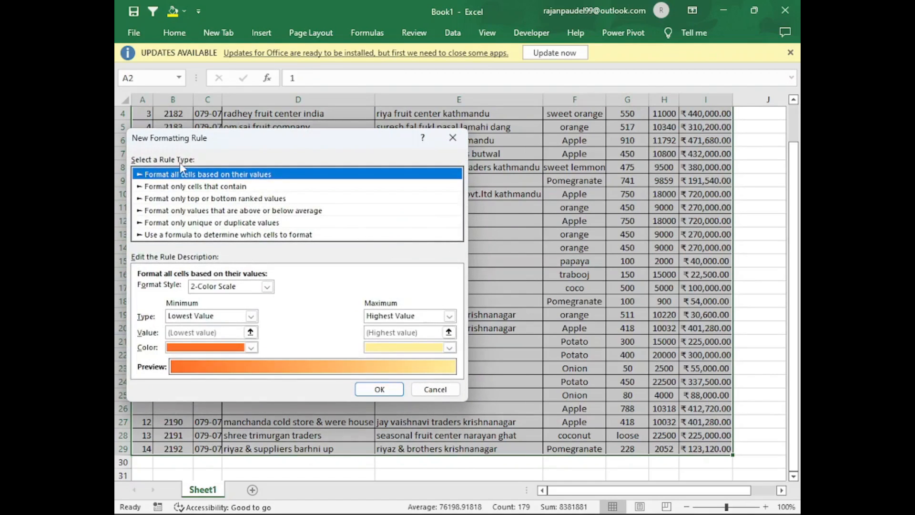
{"action": "left_click_drag", "start_coordinate": [230, 146], "coordinate": [336, 109]}
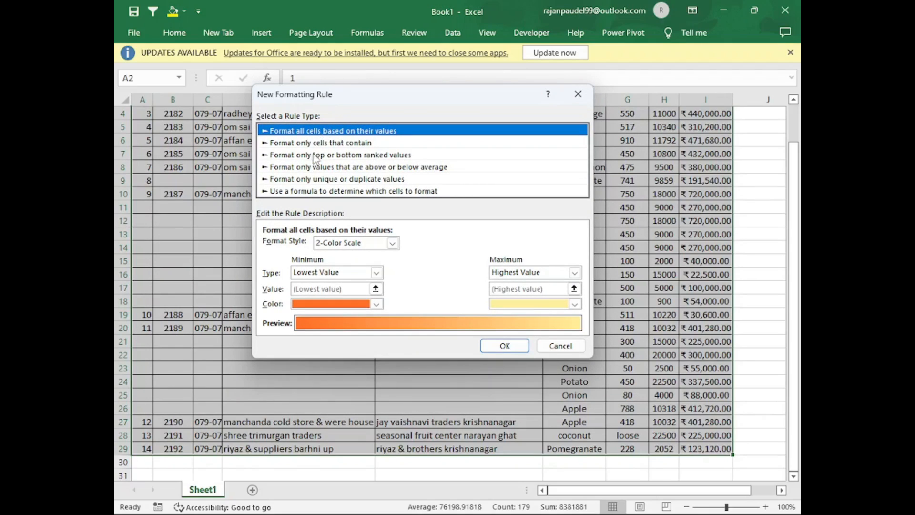
{"action": "left_click", "coordinate": [304, 191]}
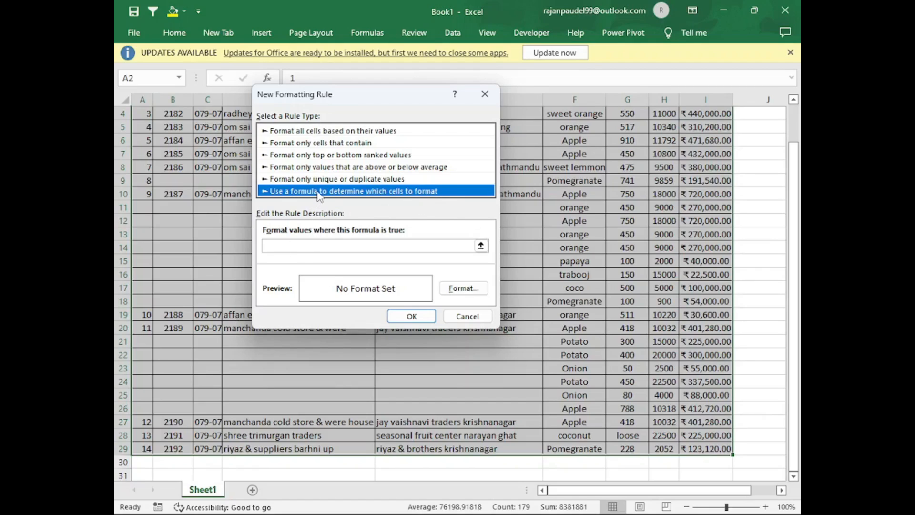
- Enter the rule formula =$F2=$J$2 to compare each row's commodity with the drop-down cell
{"action": "left_click", "coordinate": [288, 250]}
{"action": "left_click", "coordinate": [287, 246]}
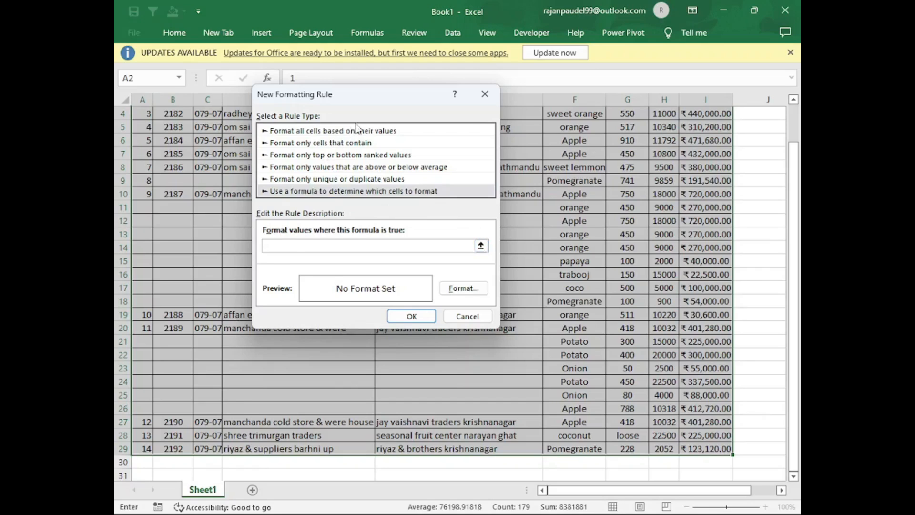
{"action": "left_click_drag", "start_coordinate": [371, 97], "coordinate": [333, 160]}
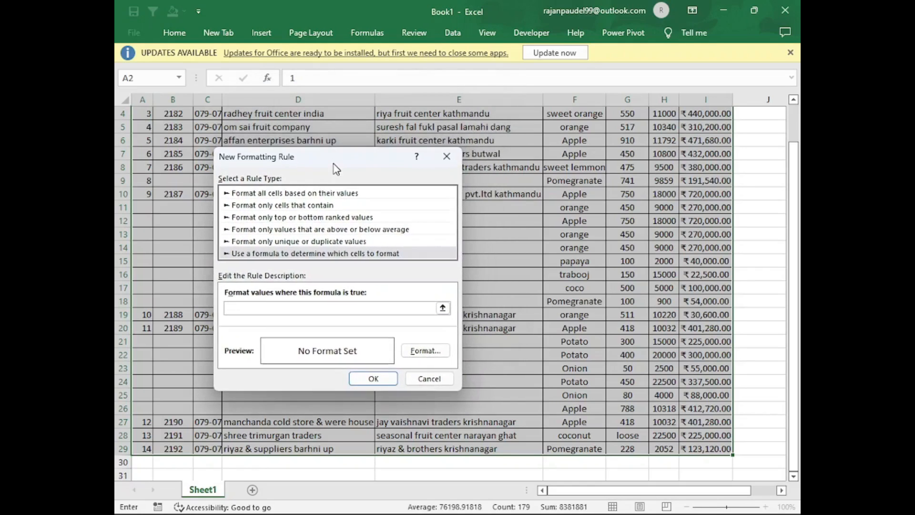
{"action": "scroll", "coordinate": [499, 257], "scroll_direction": "up", "scroll_amount": 1}
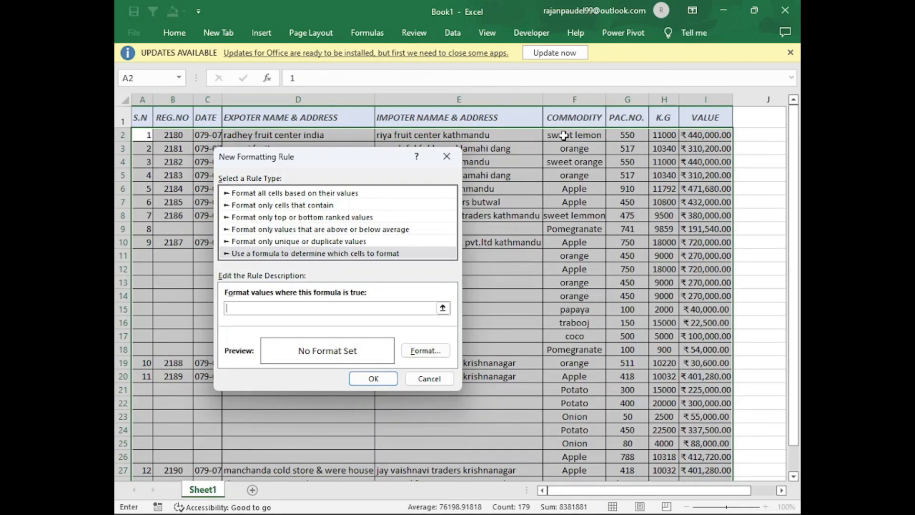
{"action": "left_click", "coordinate": [564, 136]}
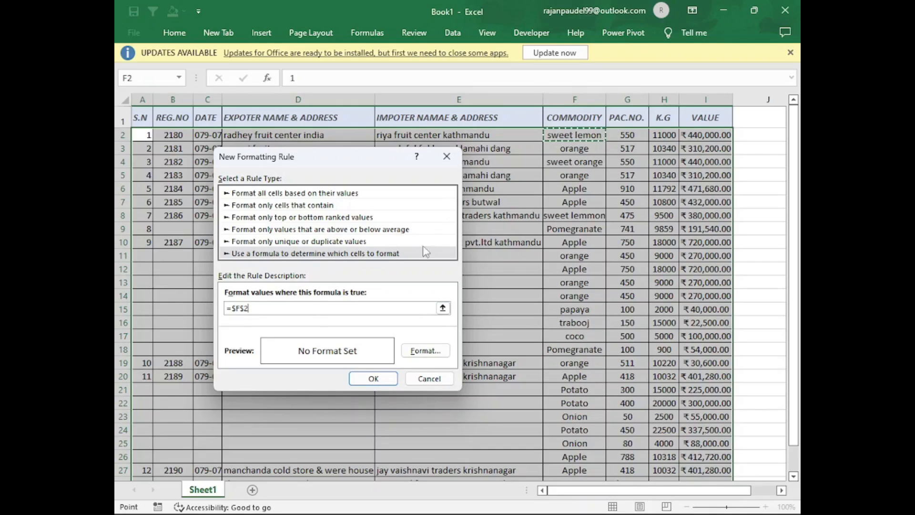
{"action": "left_click", "coordinate": [246, 309]}
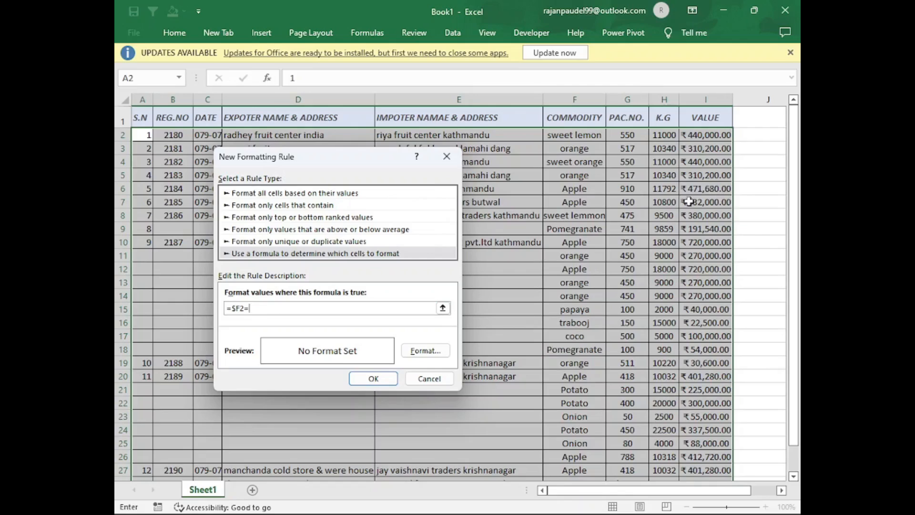
{"action": "left_click", "coordinate": [758, 135]}
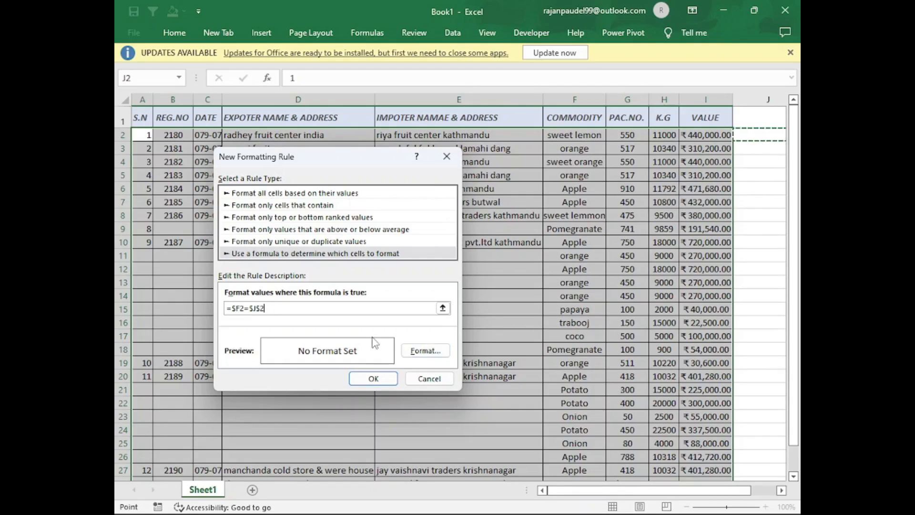
- Give the rule a dark red background fill and apply it to the selected data
{"action": "left_click", "coordinate": [427, 351]}
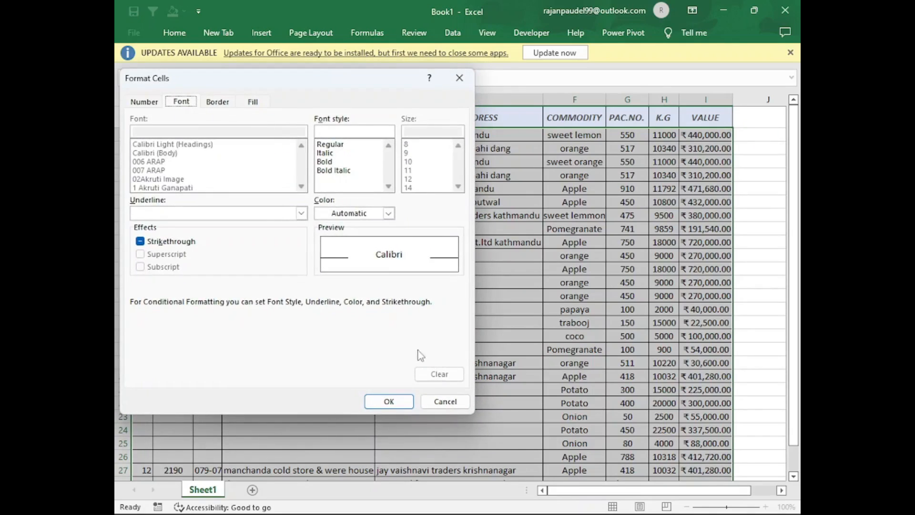
{"action": "left_click", "coordinate": [252, 105]}
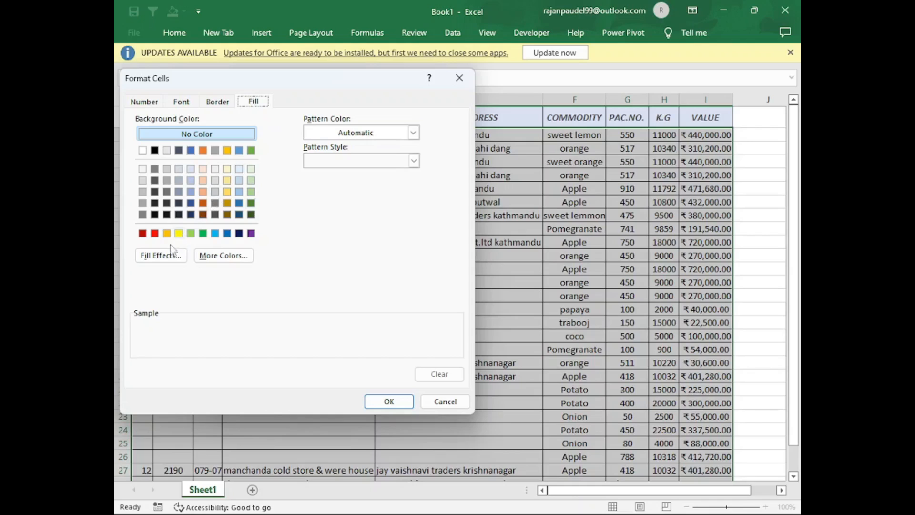
{"action": "left_click", "coordinate": [143, 233]}
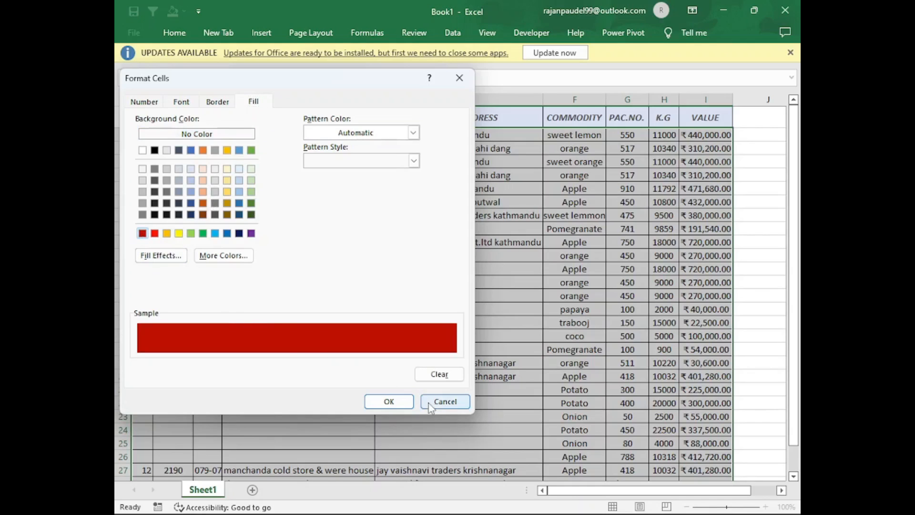
{"action": "left_click", "coordinate": [389, 402]}
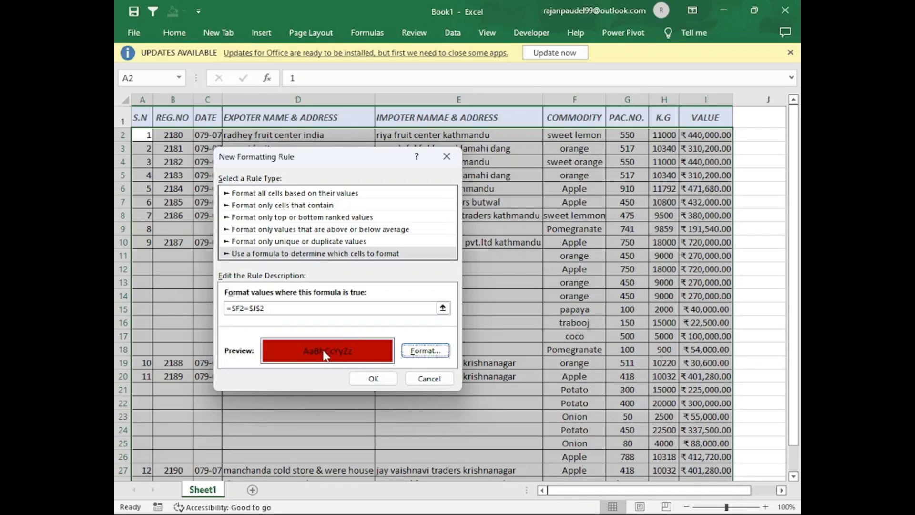
{"action": "left_click", "coordinate": [373, 382]}
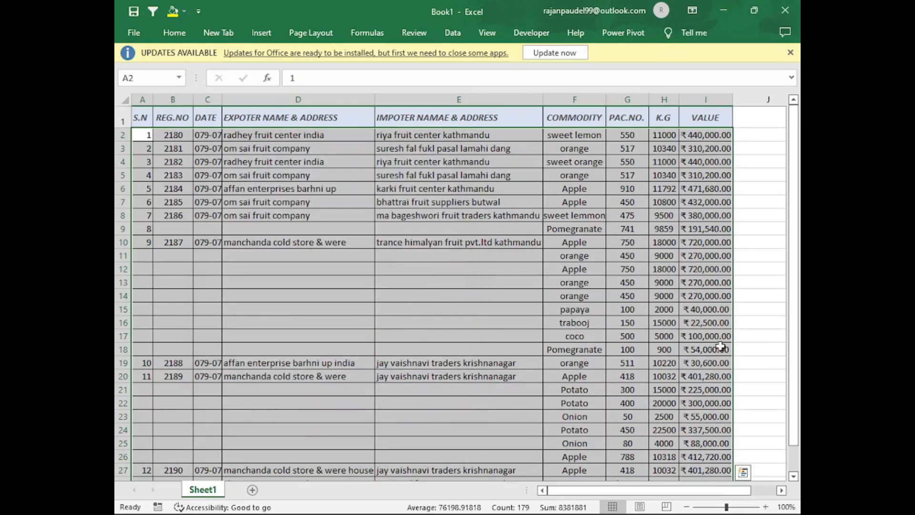
{"action": "left_click_drag", "start_coordinate": [699, 491], "coordinate": [723, 491]}
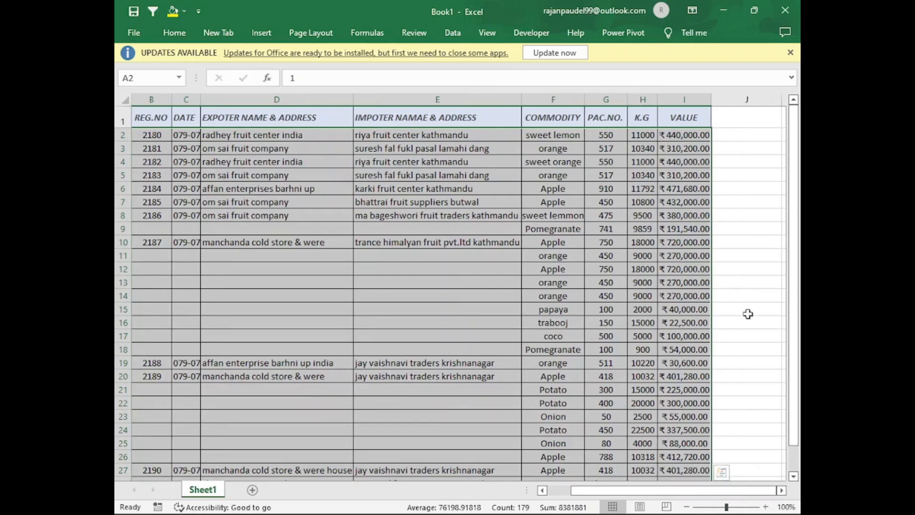
- Choose Apple from the drop-down list in cell J2 and review the row highlighting through the whole table
{"action": "left_click", "coordinate": [744, 136]}
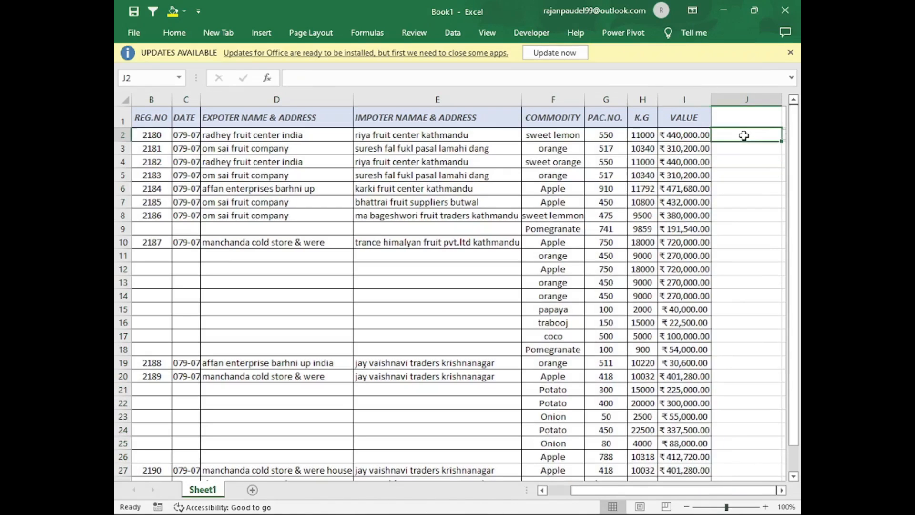
{"action": "left_click", "coordinate": [782, 491]}
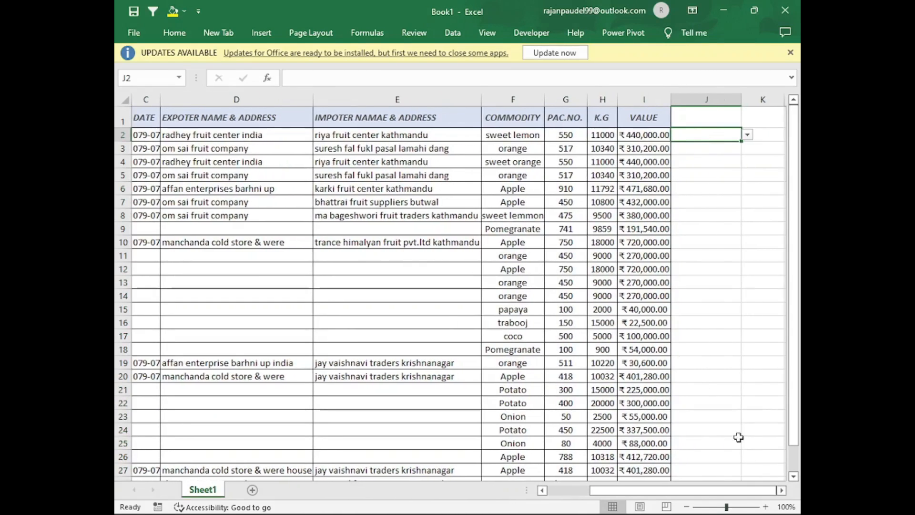
{"action": "left_click", "coordinate": [747, 135]}
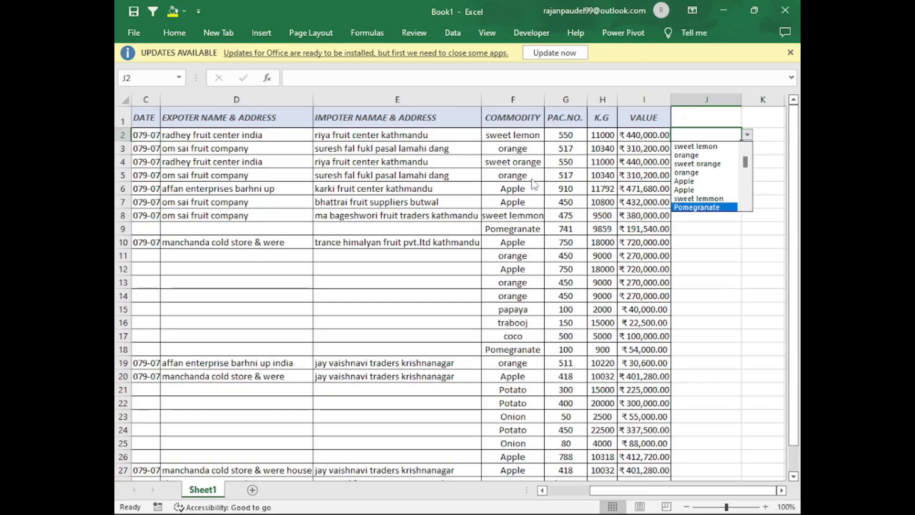
{"action": "left_click", "coordinate": [700, 182]}
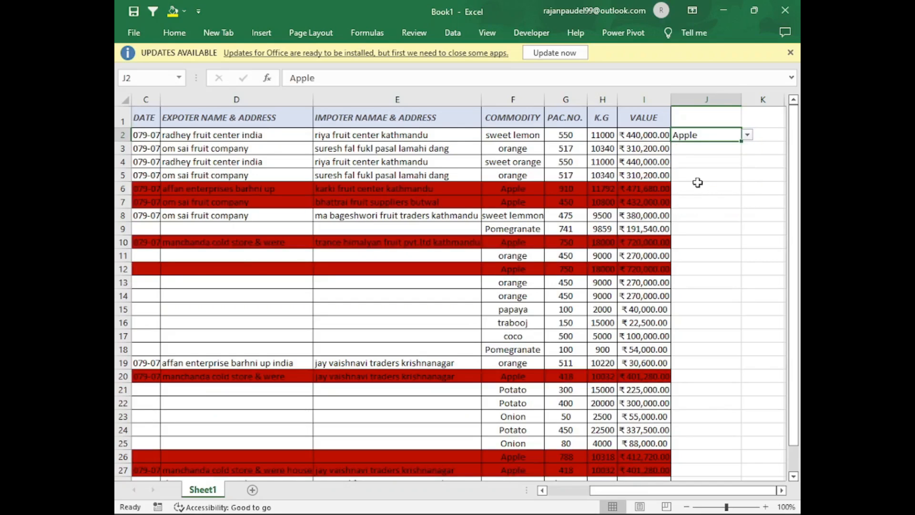
{"action": "scroll", "coordinate": [698, 183], "scroll_direction": "down", "scroll_amount": 2}
{"action": "scroll", "coordinate": [688, 219], "scroll_direction": "up", "scroll_amount": 2}
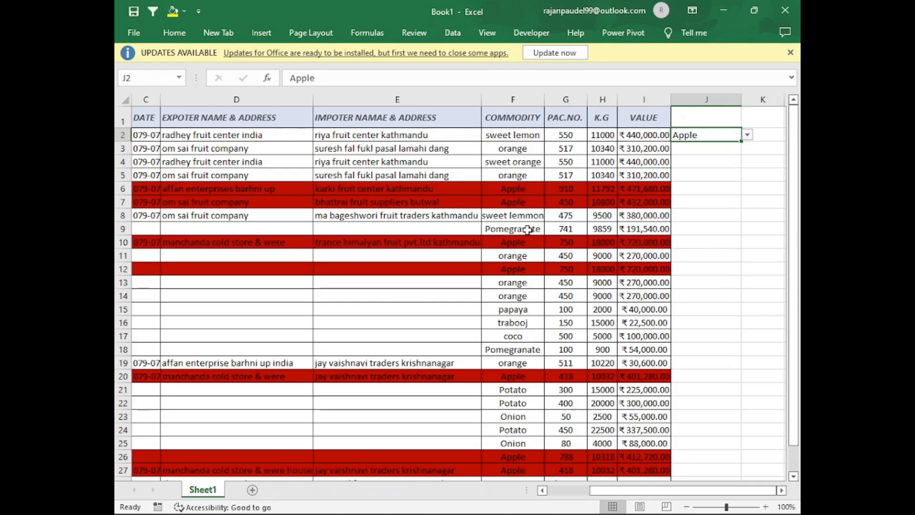
{"action": "scroll", "coordinate": [527, 229], "scroll_direction": "down", "scroll_amount": 2}
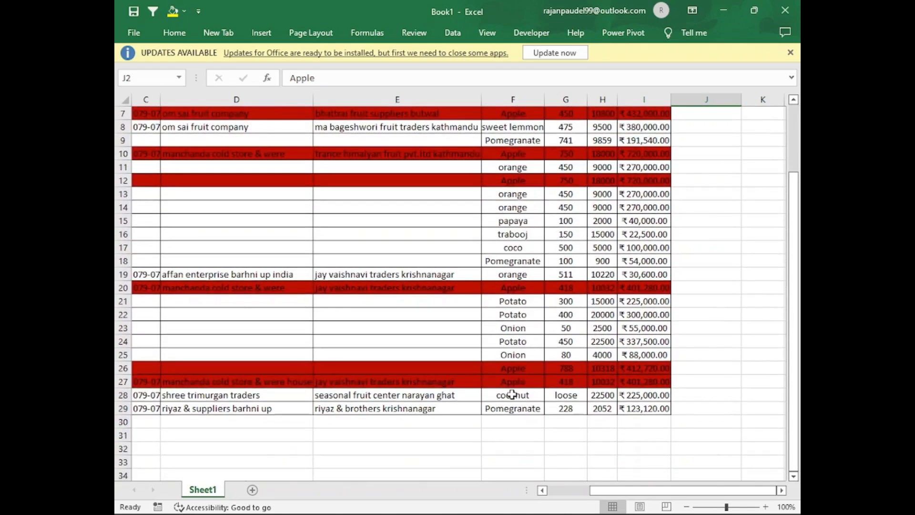
{"action": "scroll", "coordinate": [512, 395], "scroll_direction": "up", "scroll_amount": 2}
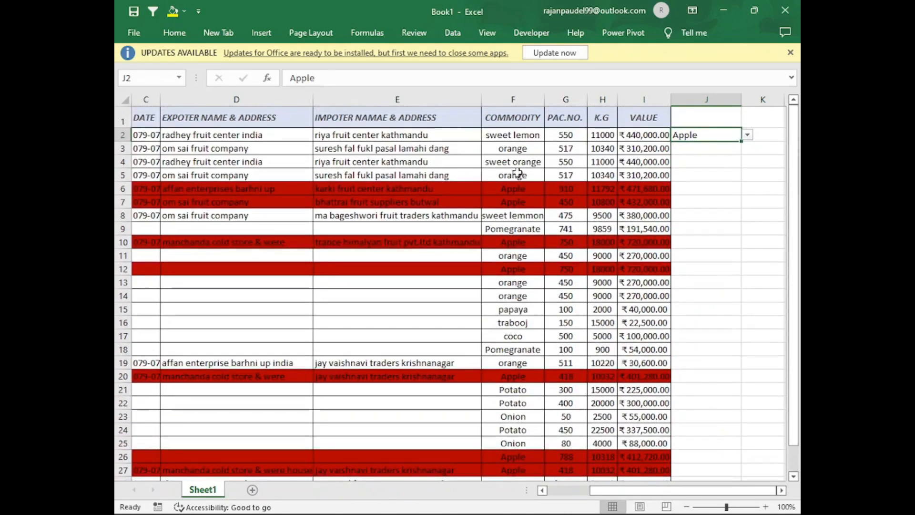
{"action": "scroll", "coordinate": [525, 317], "scroll_direction": "down", "scroll_amount": 1}
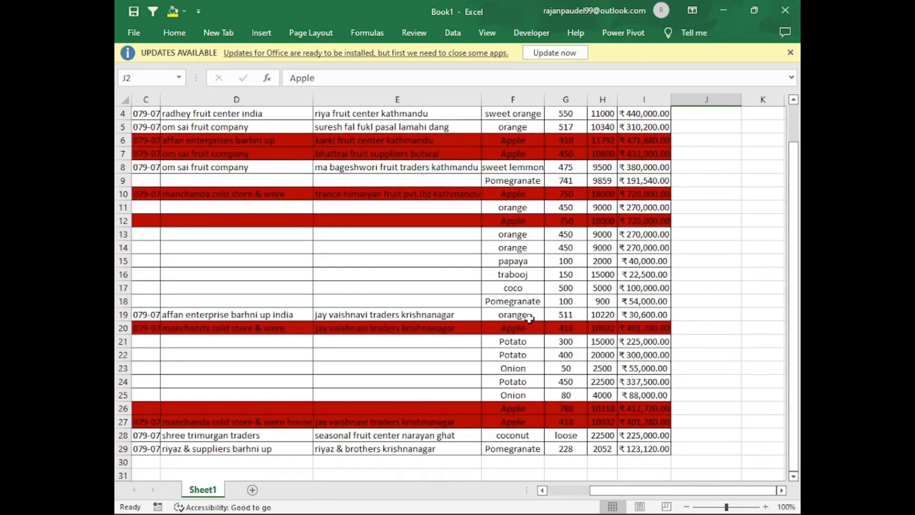
{"action": "scroll", "coordinate": [529, 318], "scroll_direction": "up", "scroll_amount": 1}
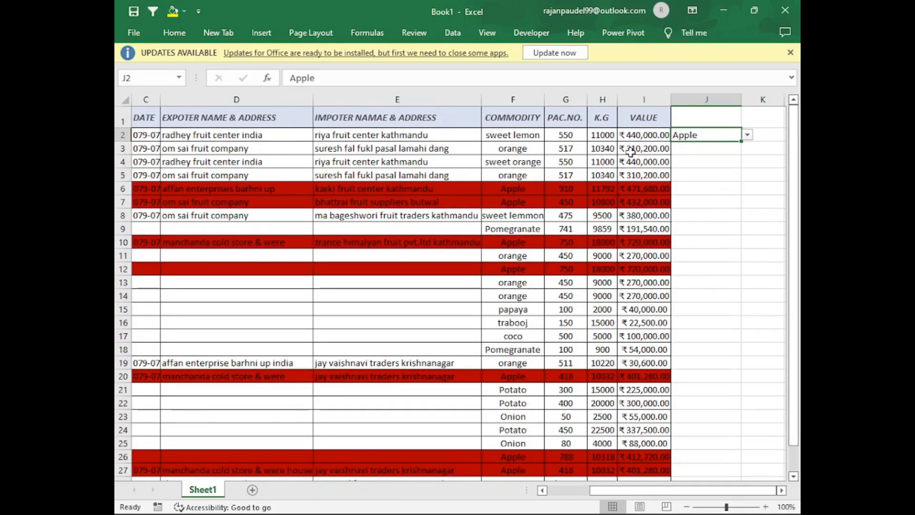
- Switch the commodity in J2 to Pomegranate and examine the highlighted rows down to the table's end
{"action": "left_click", "coordinate": [747, 135]}
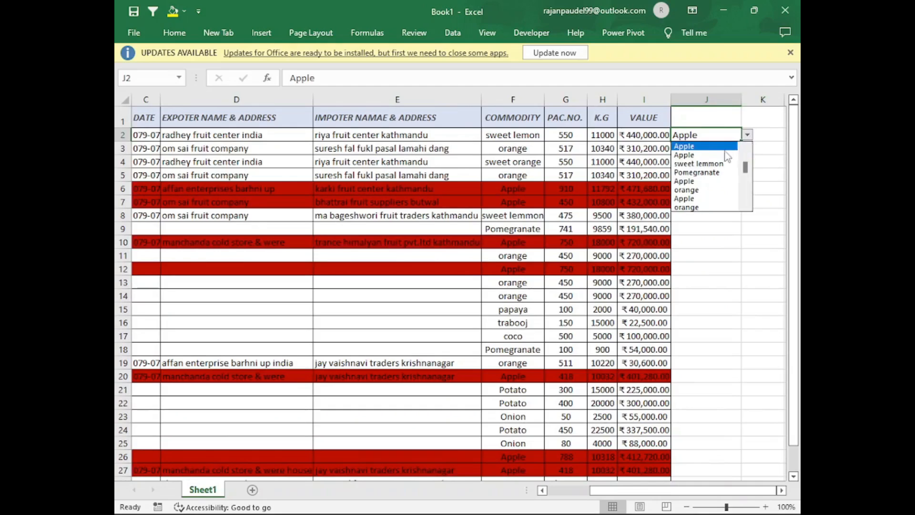
{"action": "left_click", "coordinate": [693, 173]}
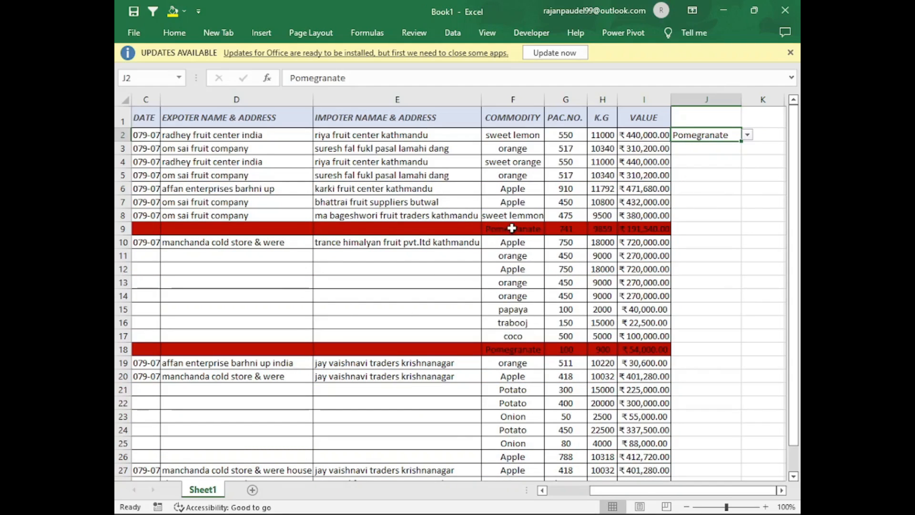
{"action": "scroll", "coordinate": [532, 360], "scroll_direction": "down", "scroll_amount": 3}
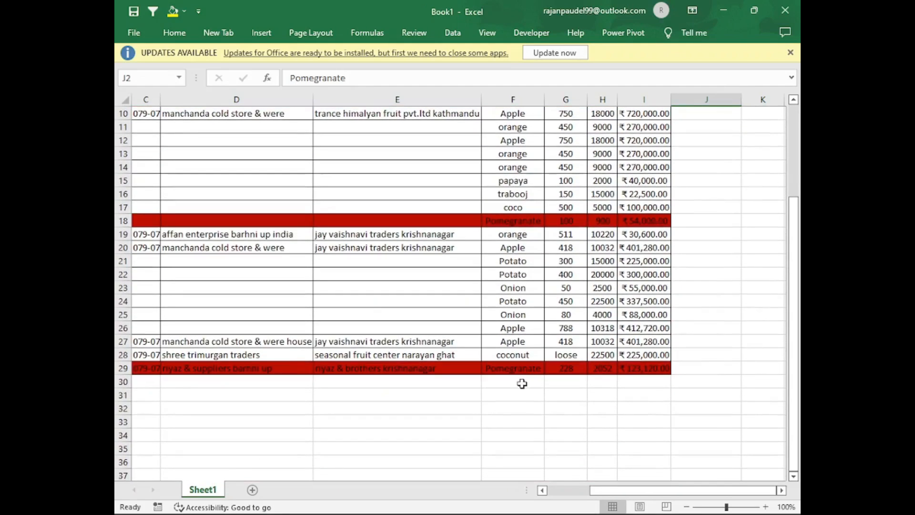
{"action": "scroll", "coordinate": [524, 295], "scroll_direction": "up", "scroll_amount": 3}
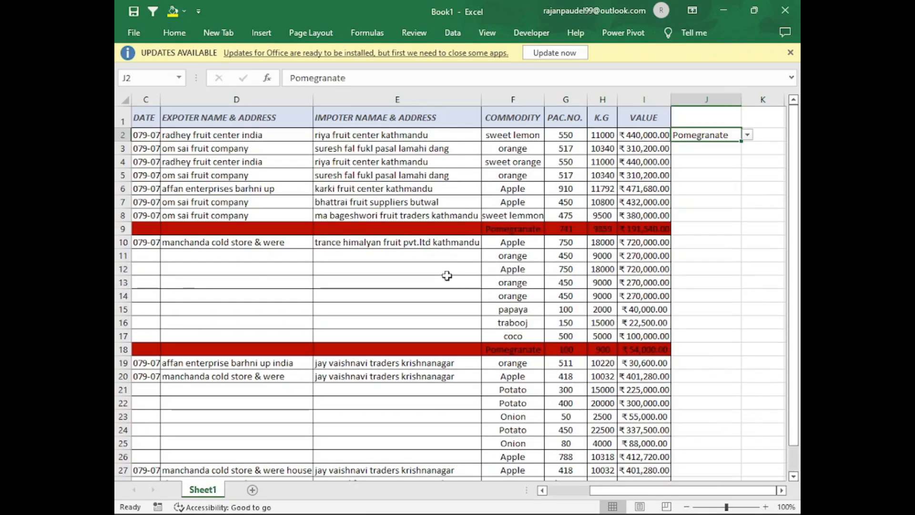
{"action": "scroll", "coordinate": [518, 200], "scroll_direction": "down", "scroll_amount": 2}
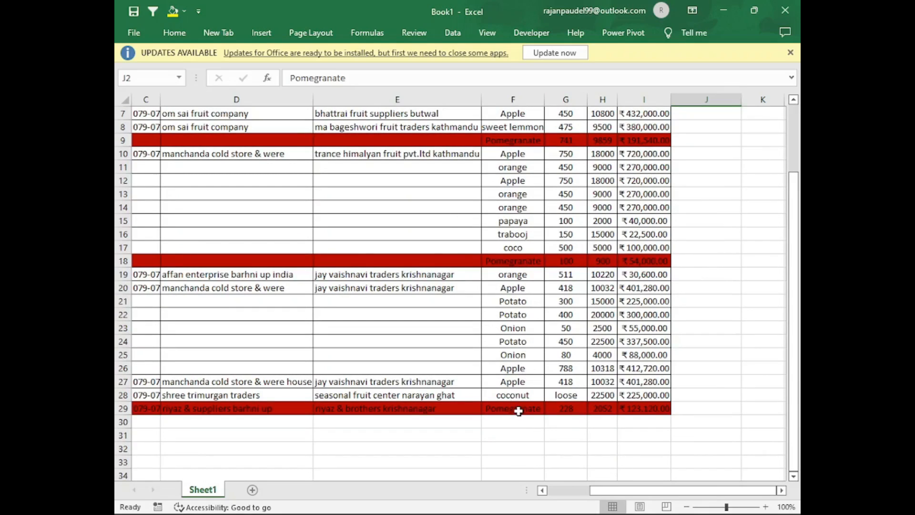
- Shorten the commodity in cell F29 to Pomegranat to test how the rule treats a mismatched spelling
{"action": "double_click", "coordinate": [542, 406]}
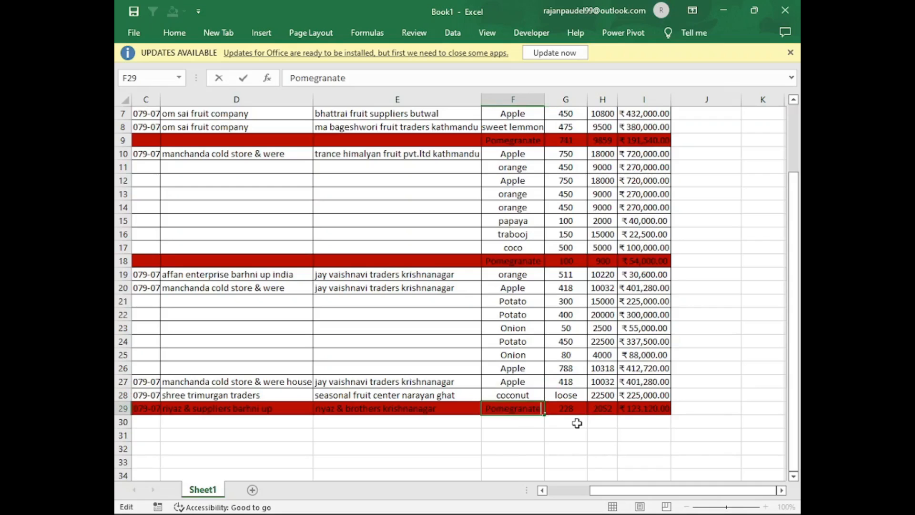
{"action": "left_click", "coordinate": [553, 418]}
{"action": "left_click", "coordinate": [536, 406]}
{"action": "scroll", "coordinate": [576, 429], "scroll_direction": "up", "scroll_amount": 3}
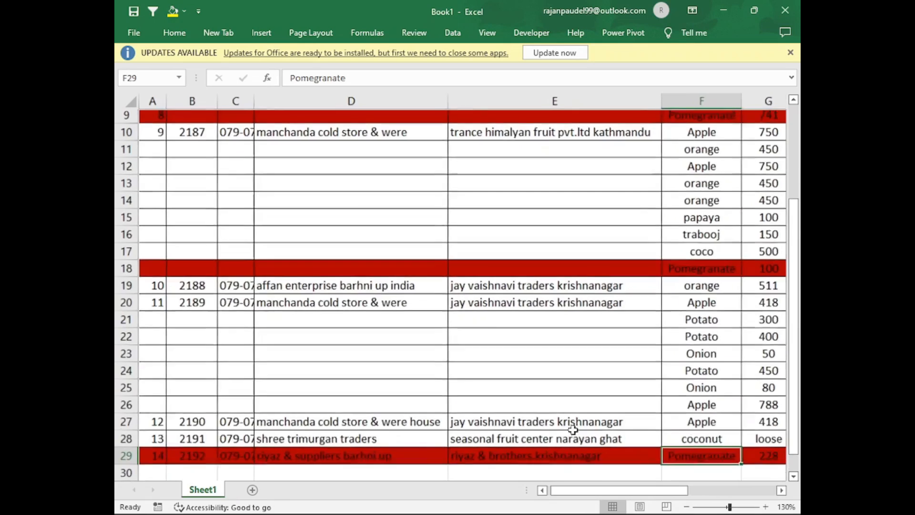
{"action": "scroll", "coordinate": [705, 443], "scroll_direction": "down", "scroll_amount": 1}
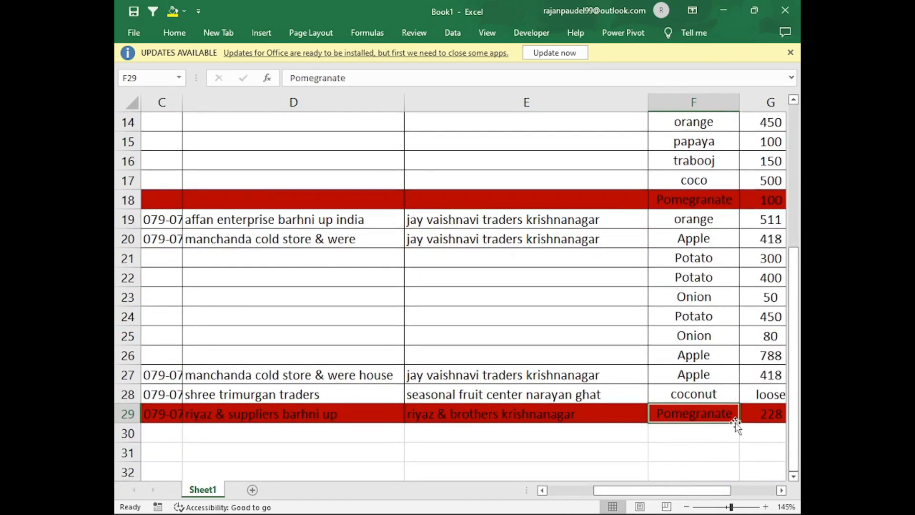
{"action": "double_click", "coordinate": [732, 413]}
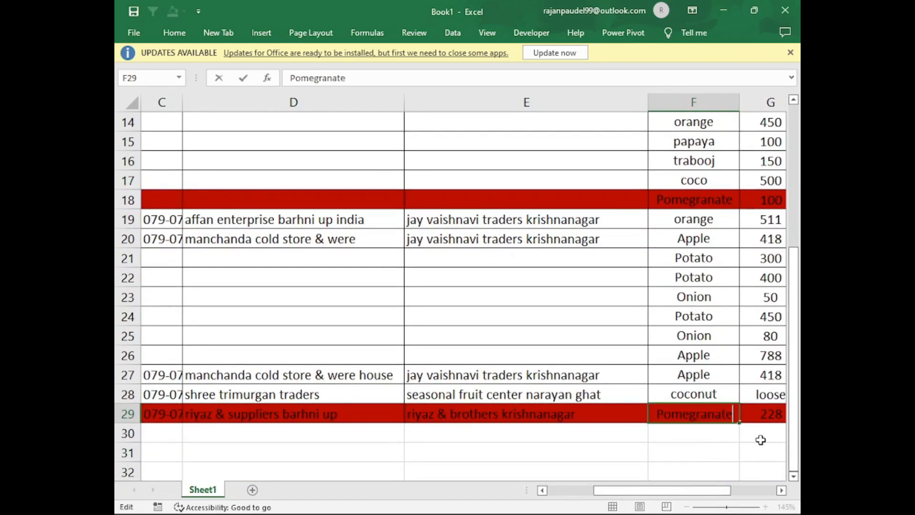
{"action": "key", "text": "BackSpace"}
{"action": "key", "text": "Return"}
{"action": "key", "text": "Return"}
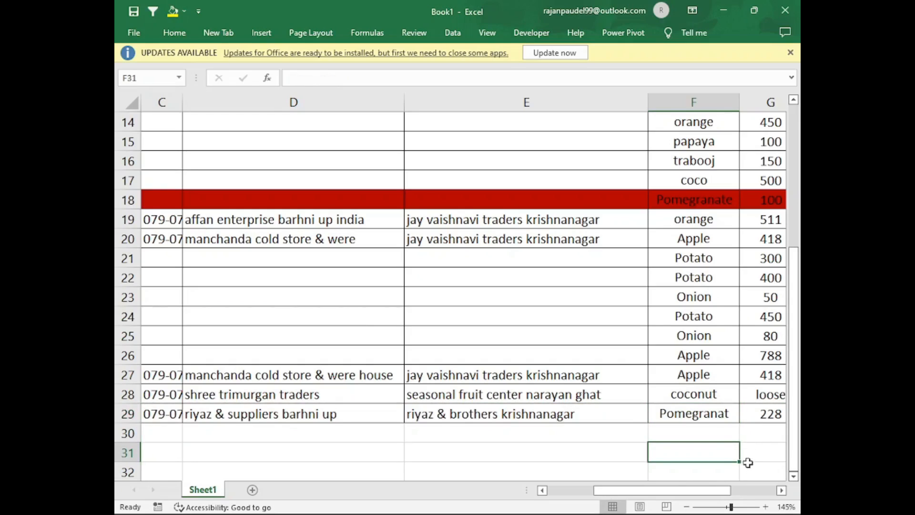
- Restore the commodity in cell F29 to the full spelling Pomegranate
{"action": "left_click", "coordinate": [731, 414]}
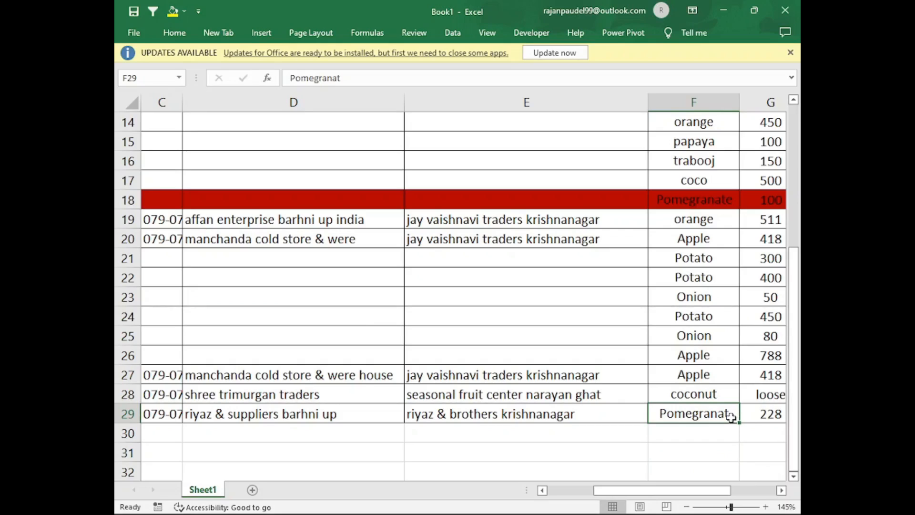
{"action": "double_click", "coordinate": [731, 417]}
{"action": "type", "text": "e"}
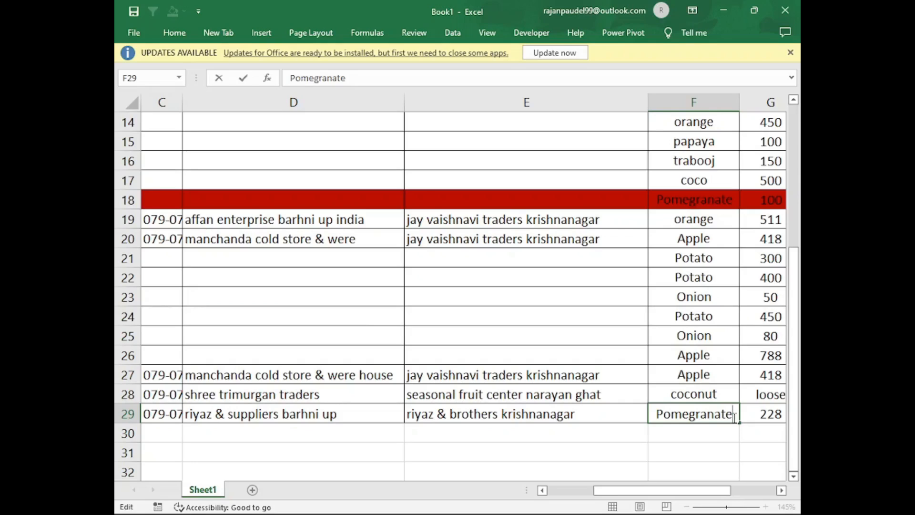
{"action": "key", "text": "Return"}
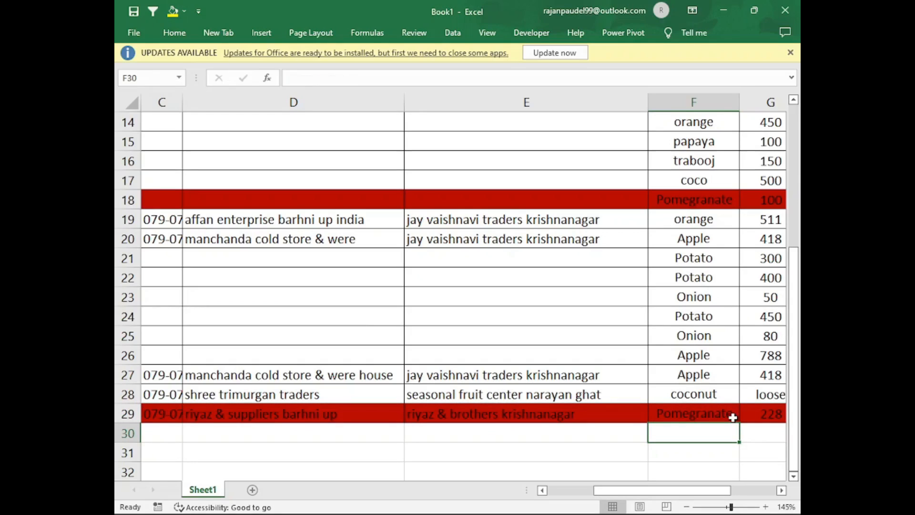
- Fit the width of the VALUE column to its contents
{"action": "scroll", "coordinate": [639, 406], "scroll_direction": "up", "scroll_amount": 4}
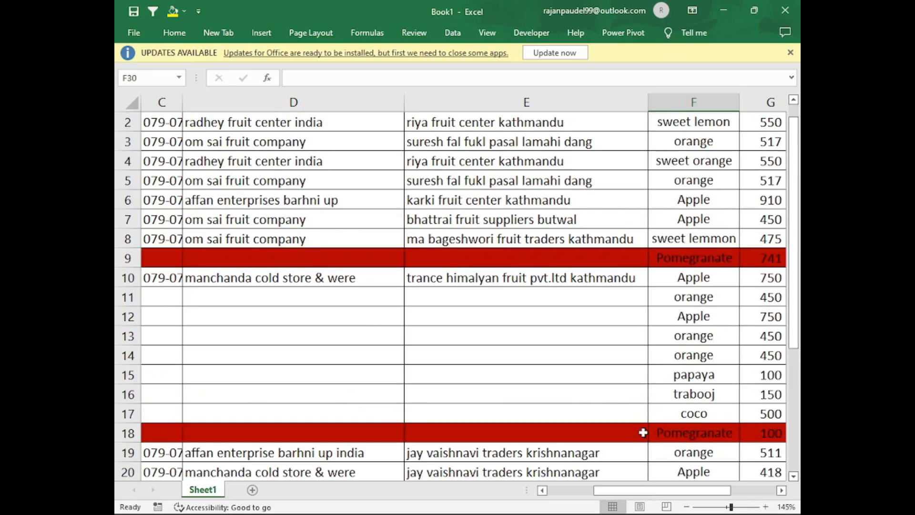
{"action": "scroll", "coordinate": [667, 472], "scroll_direction": "down", "scroll_amount": 1}
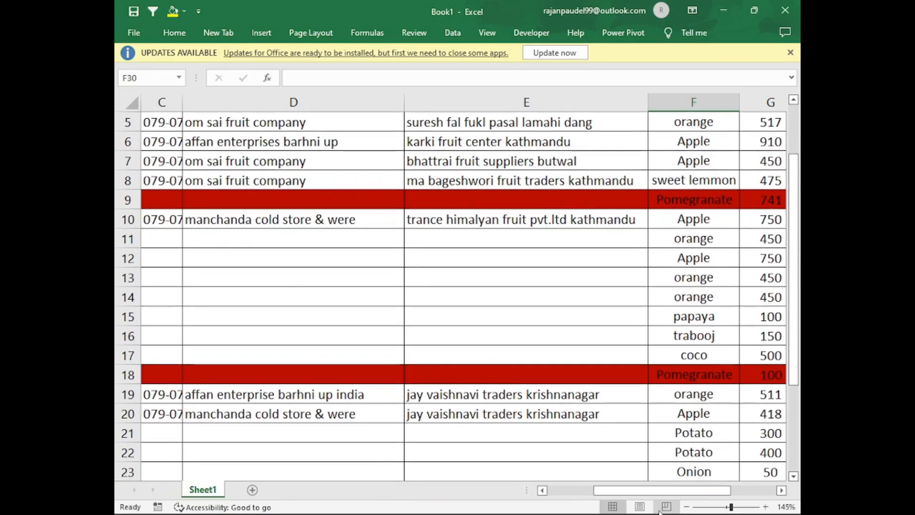
{"action": "left_click_drag", "start_coordinate": [663, 491], "coordinate": [779, 466]}
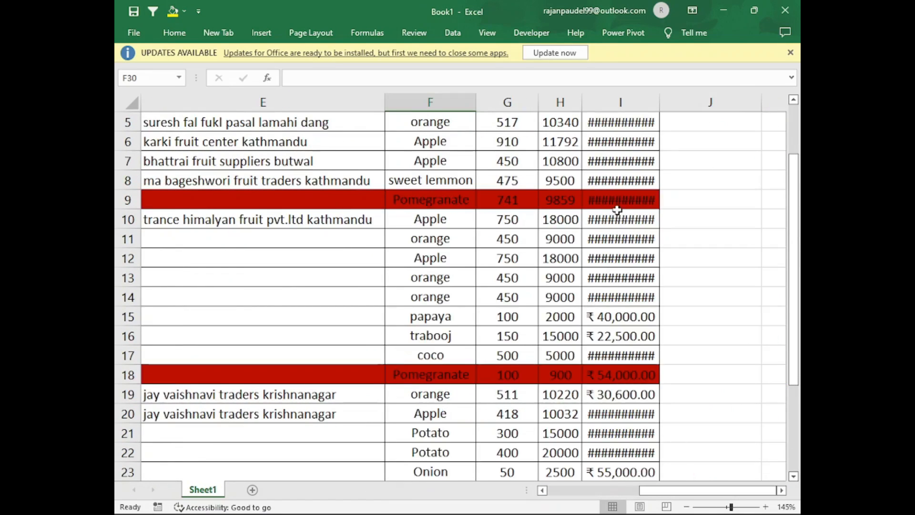
{"action": "scroll", "coordinate": [665, 159], "scroll_direction": "up", "scroll_amount": 2}
{"action": "double_click", "coordinate": [660, 103]}
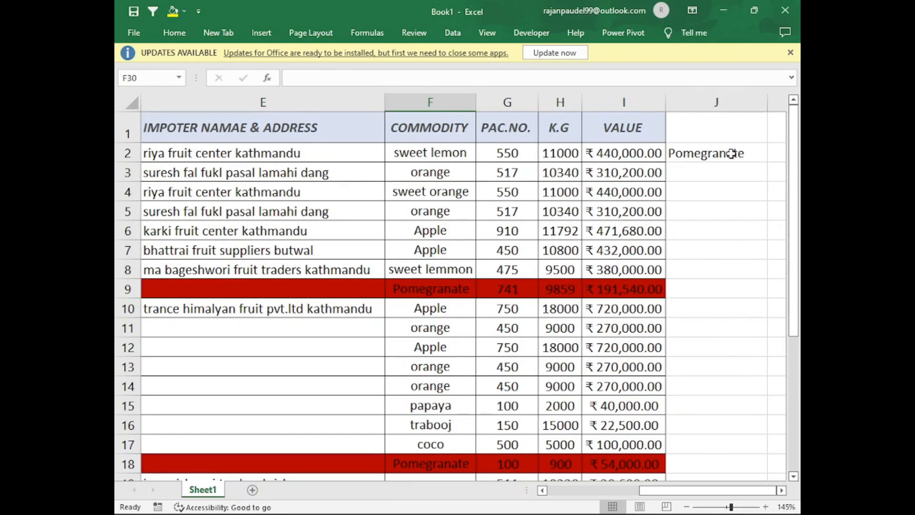
- Choose orange from the drop-down list in cell J2 and check which rows are highlighted
{"action": "left_click", "coordinate": [734, 153]}
{"action": "left_click", "coordinate": [775, 157]}
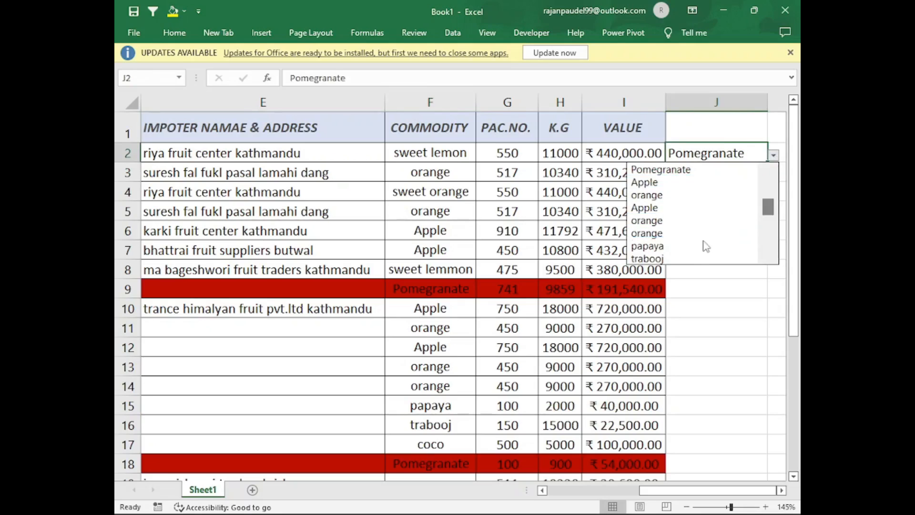
{"action": "left_click", "coordinate": [681, 226]}
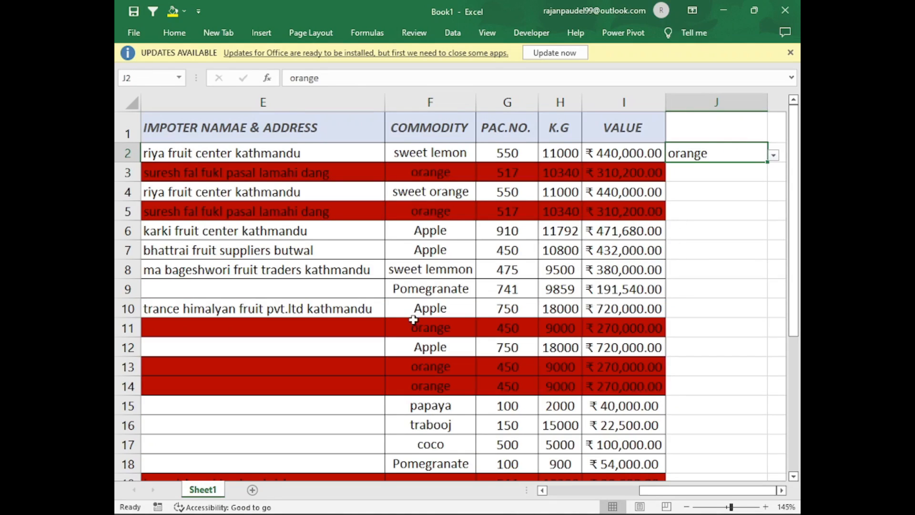
{"action": "scroll", "coordinate": [478, 380], "scroll_direction": "down", "scroll_amount": 1}
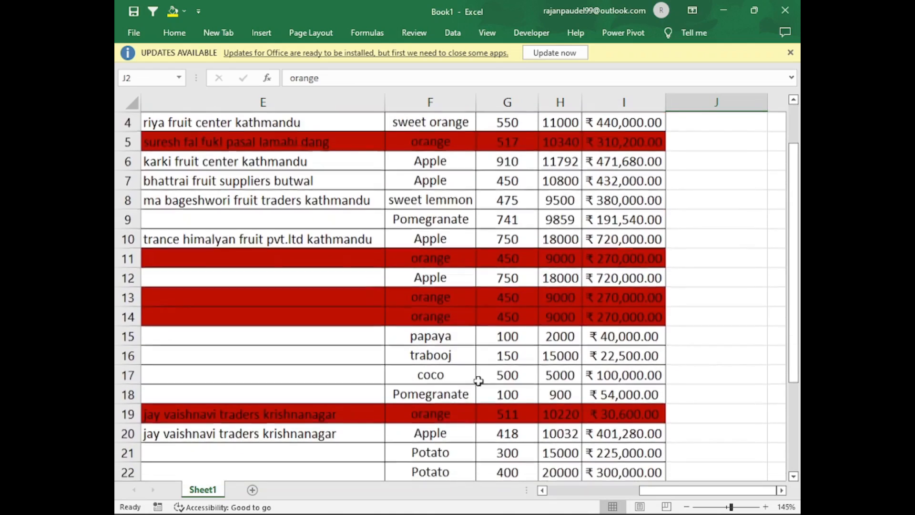
- Widen the K.G and VALUE columns enough to display their full numbers at the reduced zoom
{"action": "left_click", "coordinate": [721, 507]}
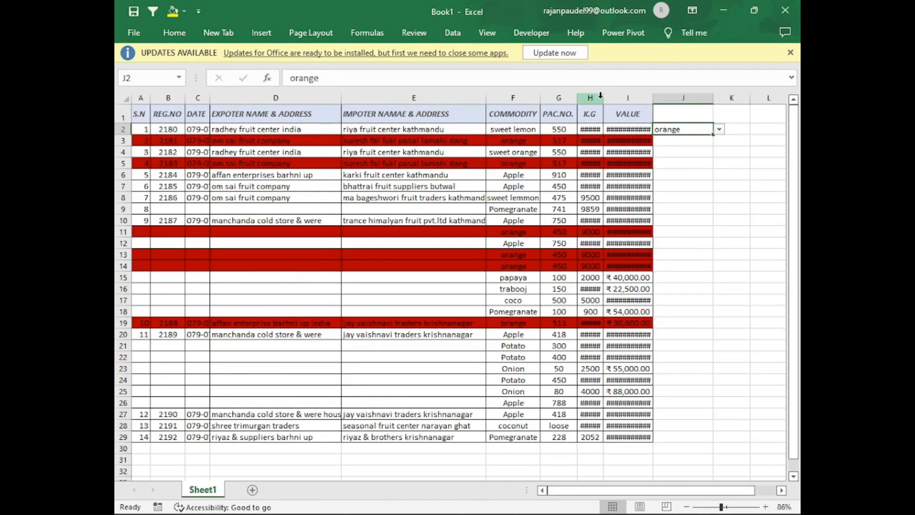
{"action": "left_click_drag", "start_coordinate": [604, 97], "coordinate": [667, 94]}
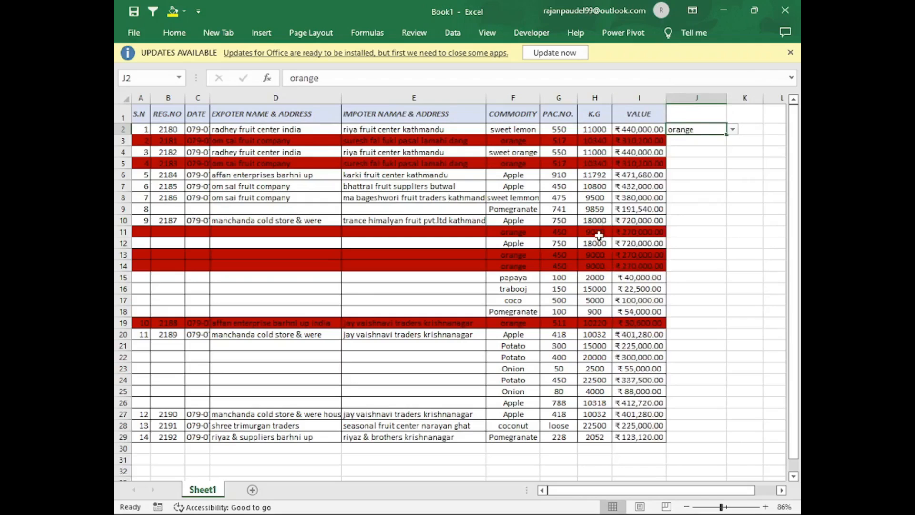
- Choose sweet orange from the drop-down list in cell J2 and review the highlighting across the table
{"action": "left_click", "coordinate": [732, 133]}
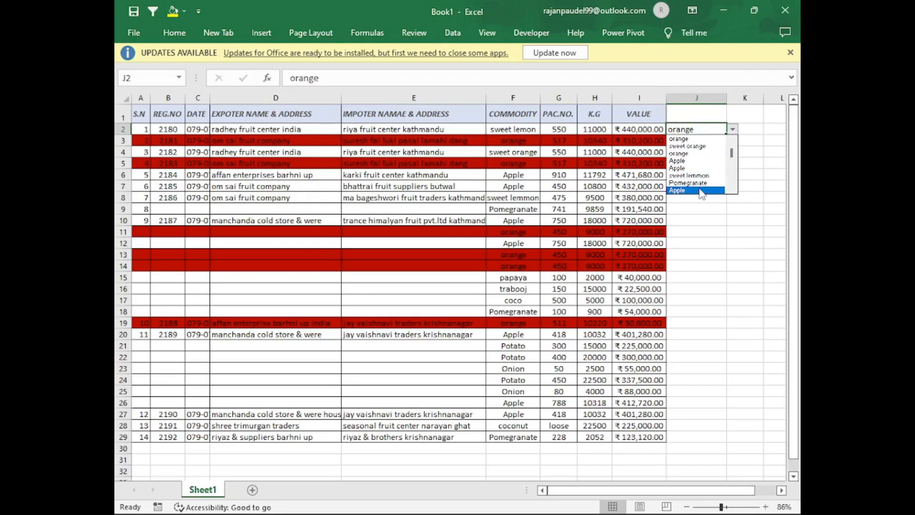
{"action": "left_click", "coordinate": [693, 147]}
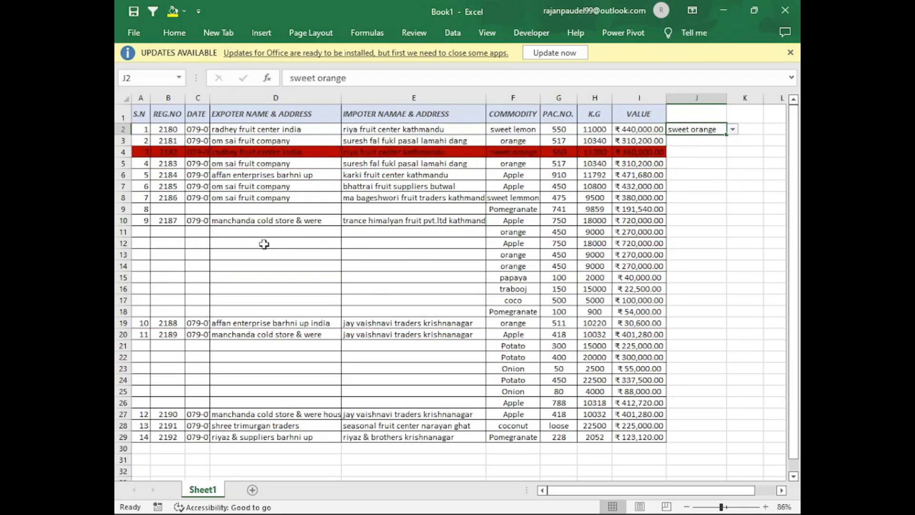
{"action": "scroll", "coordinate": [510, 182], "scroll_direction": "down", "scroll_amount": 2}
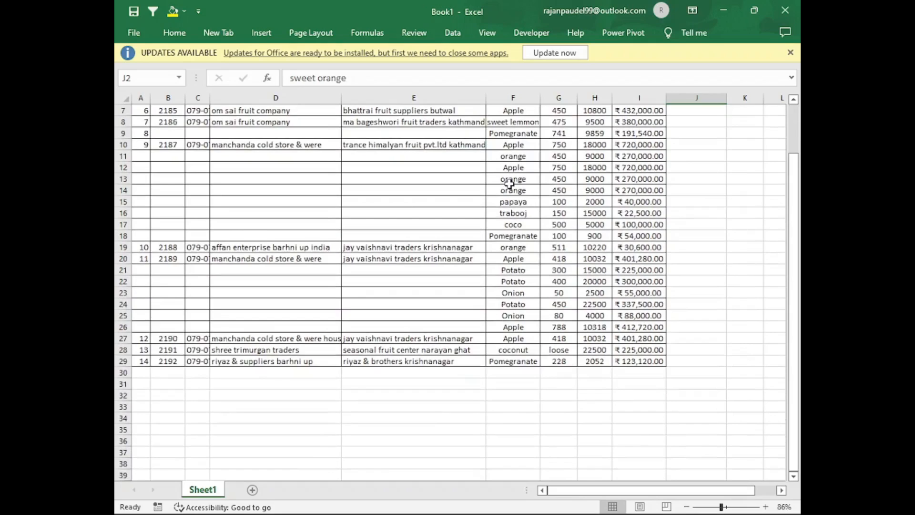
{"action": "scroll", "coordinate": [510, 184], "scroll_direction": "up", "scroll_amount": 2}
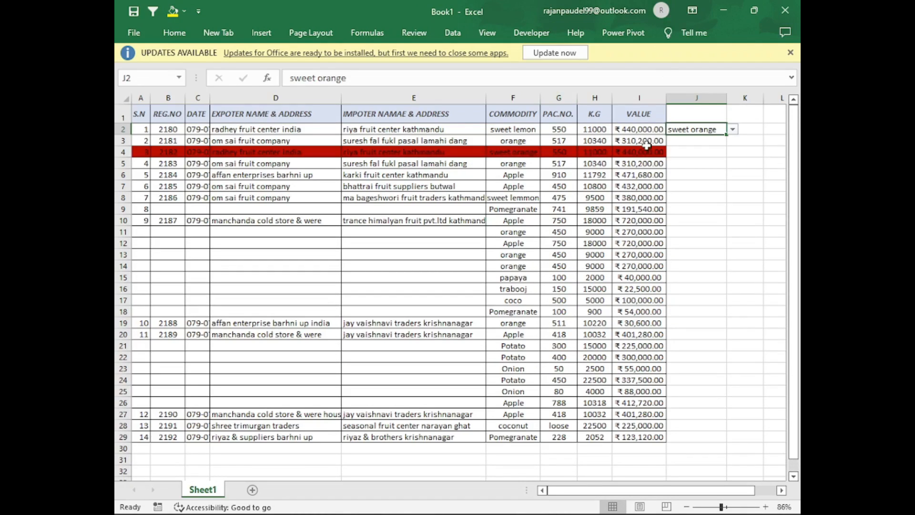